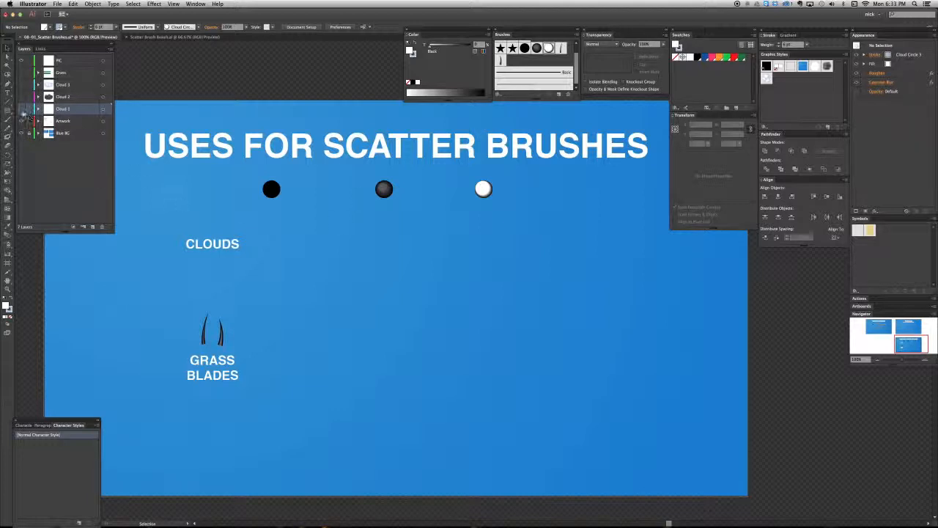
# Step: Show the Cloud 1 layer and select its white cloud path and the black source circle in turn
pyautogui.click(21, 109)
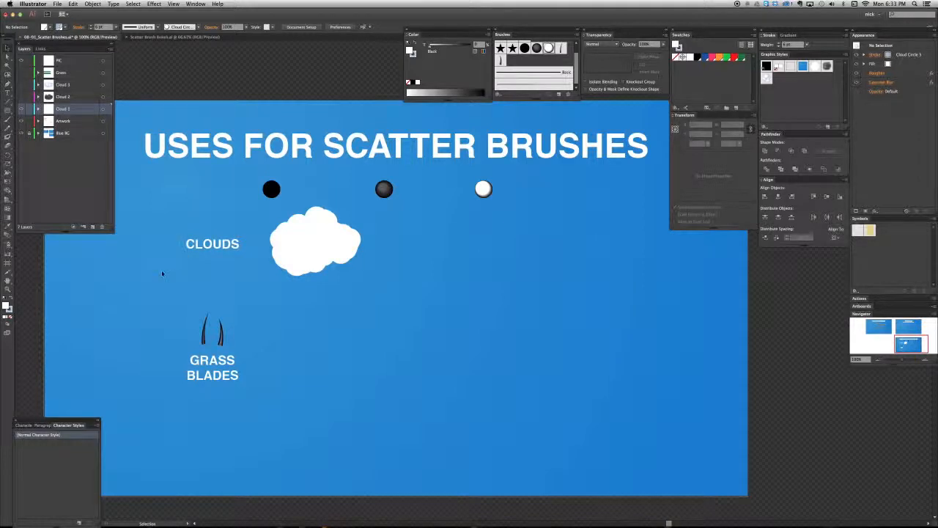
pyautogui.click(327, 251)
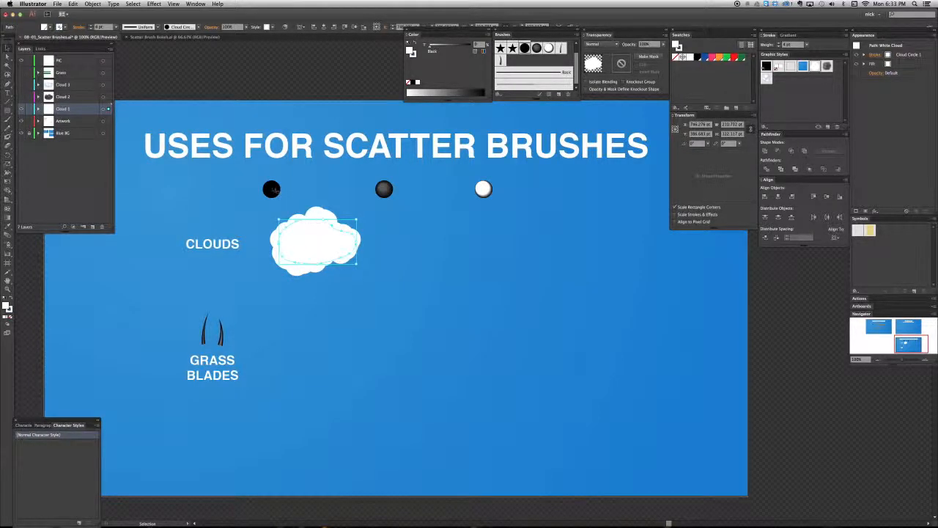
pyautogui.click(272, 189)
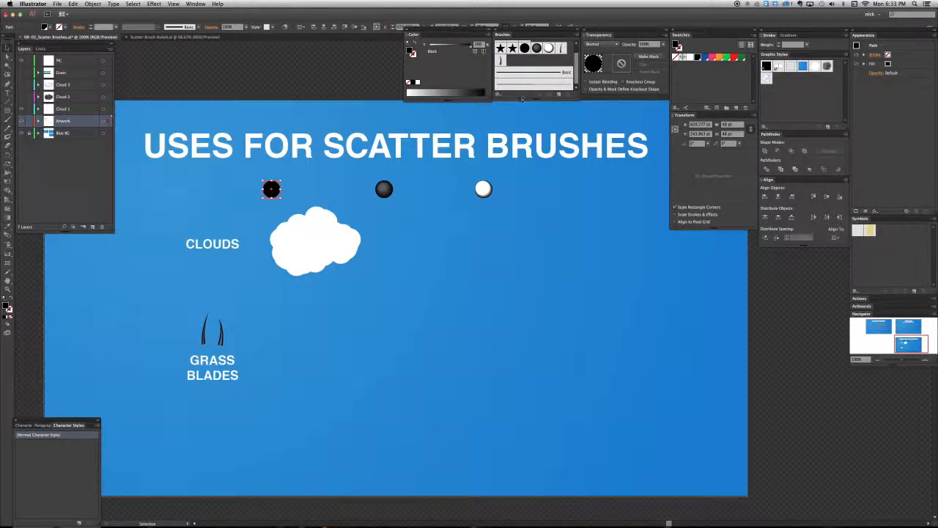
pyautogui.click(525, 48)
pyautogui.click(484, 237)
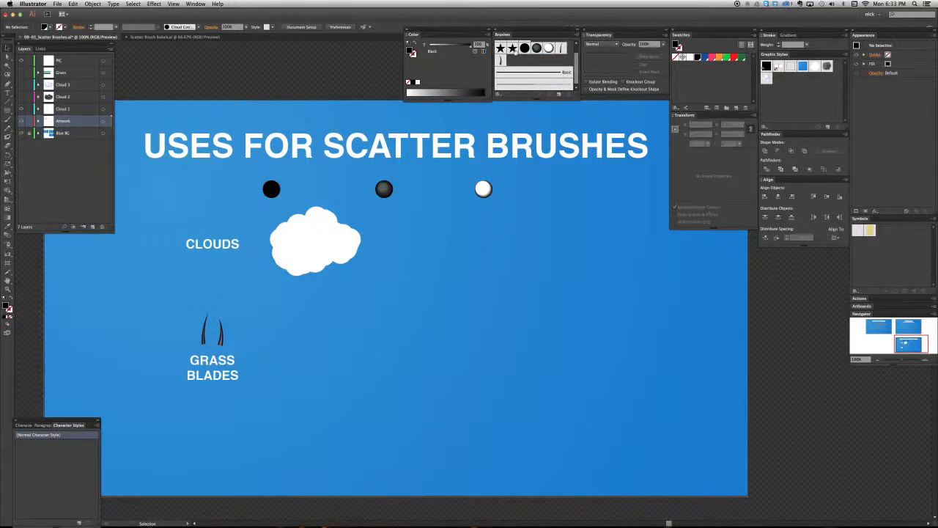
# Step: Examine the Cloud Circle 1 scatter brush options, including the size range and the colorization methods, keeping Tints
pyautogui.doubleClick(524, 48)
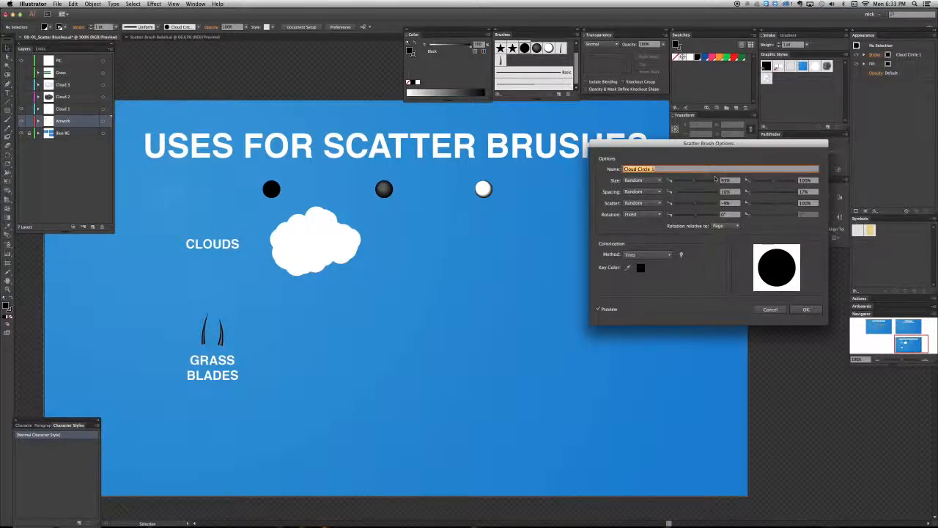
pyautogui.click(809, 180)
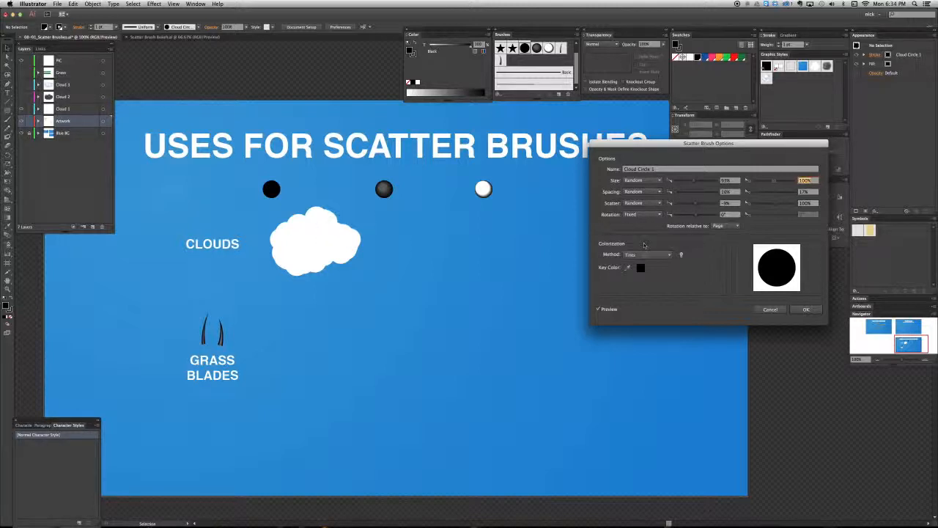
pyautogui.click(637, 254)
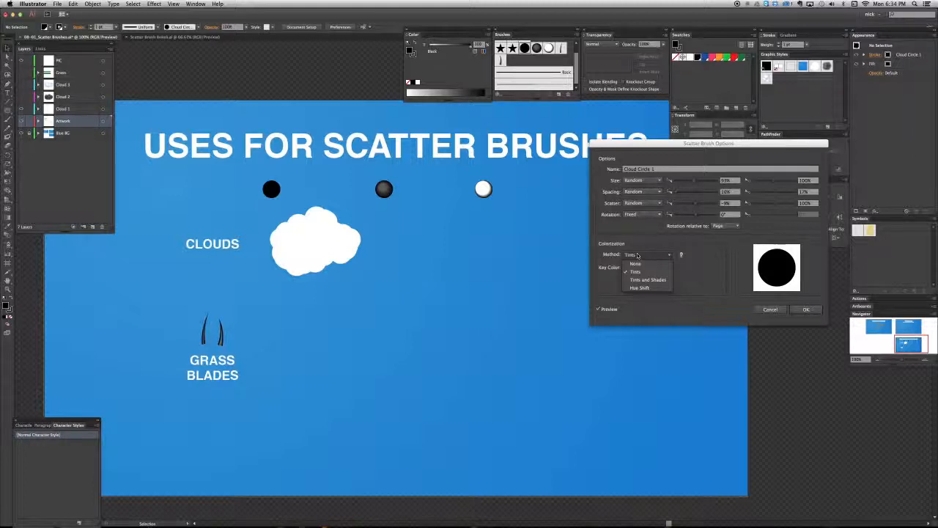
pyautogui.click(637, 255)
pyautogui.click(805, 308)
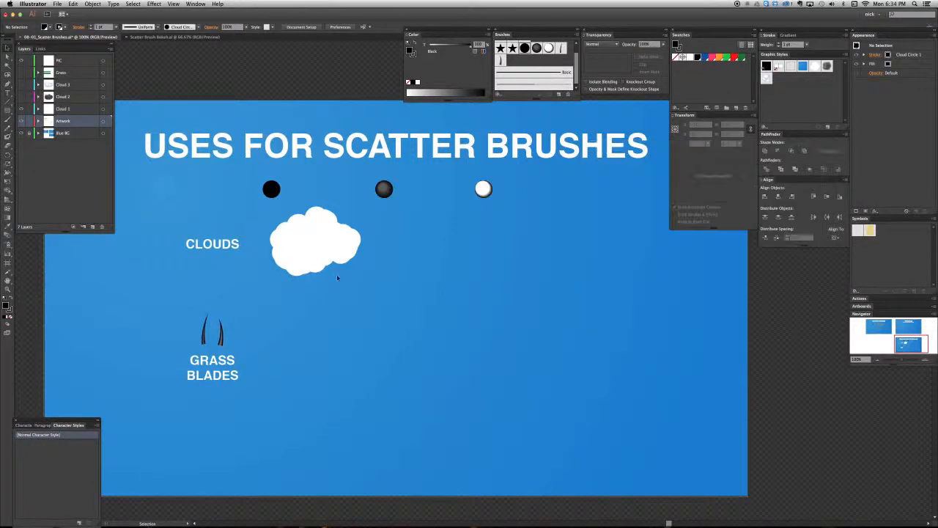
# Step: Try recoloring the white cloud's fill and stroke with the orange swatch, and undo the color changes
pyautogui.click(287, 239)
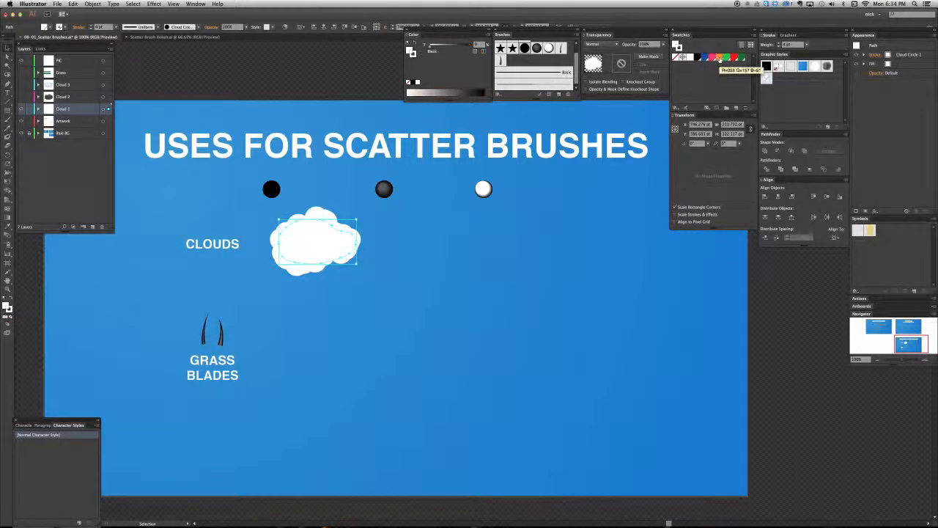
pyautogui.click(719, 58)
pyautogui.moveTo(429, 46); pyautogui.dragTo(517, 42)
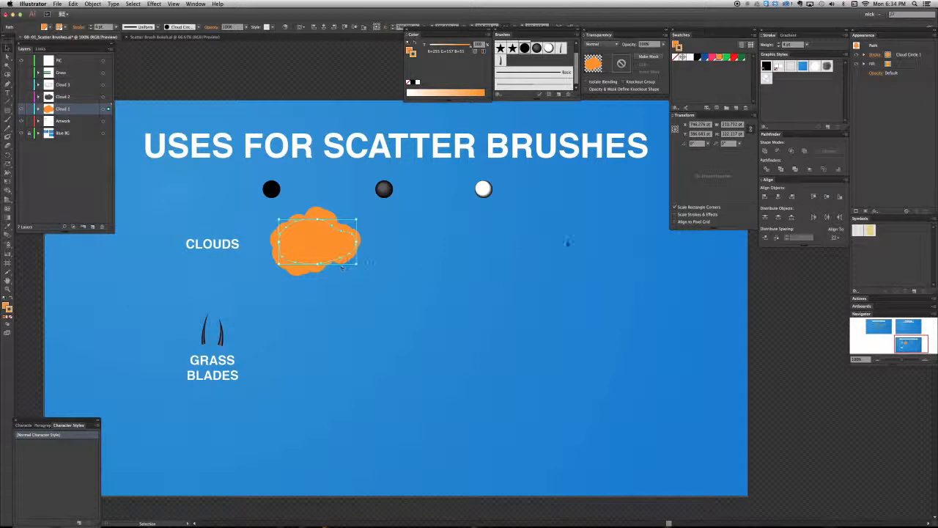
pyautogui.press('super+z')
pyautogui.press('super+z')
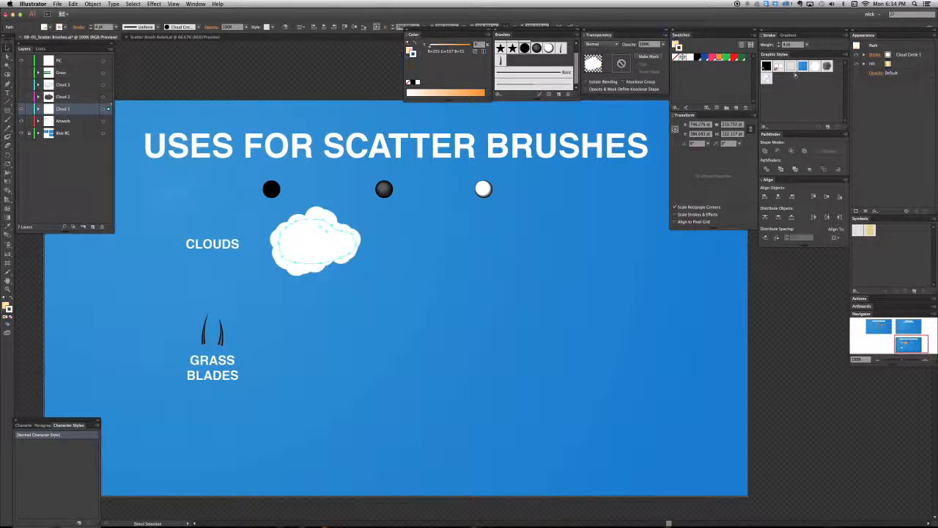
pyautogui.press('super+z')
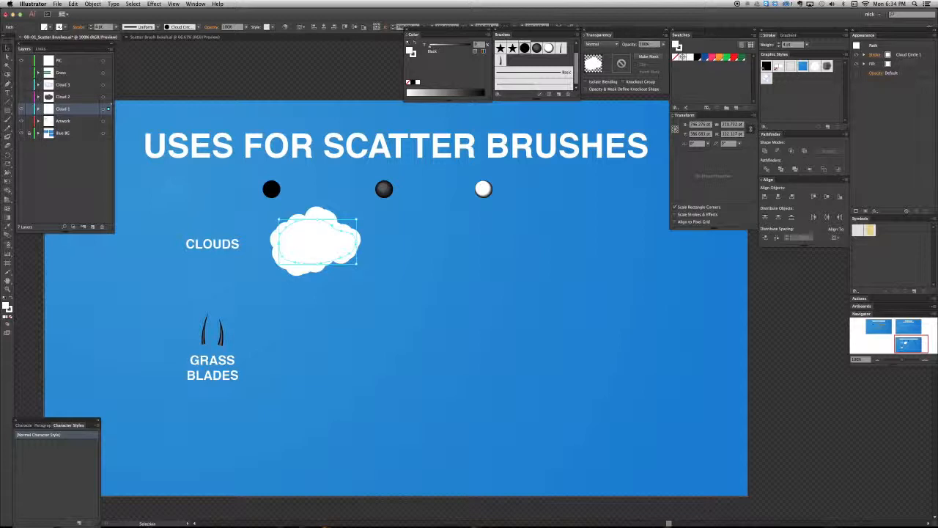
# Step: Try removing the white cloud's fill and enlarging its path to about 442 pt wide, and restore the original size and fill
pyautogui.click(910, 55)
pyautogui.click(903, 66)
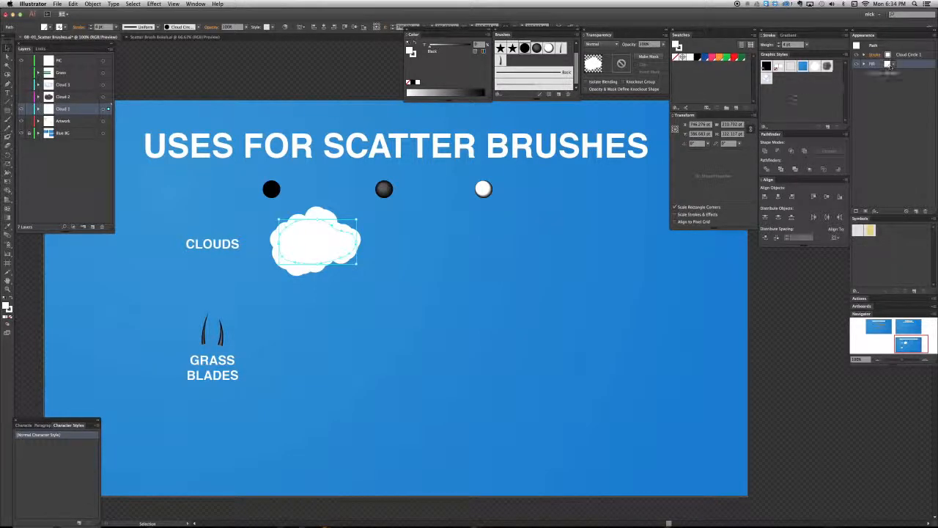
pyautogui.press('/')
pyautogui.moveTo(356, 262); pyautogui.dragTo(441, 314)
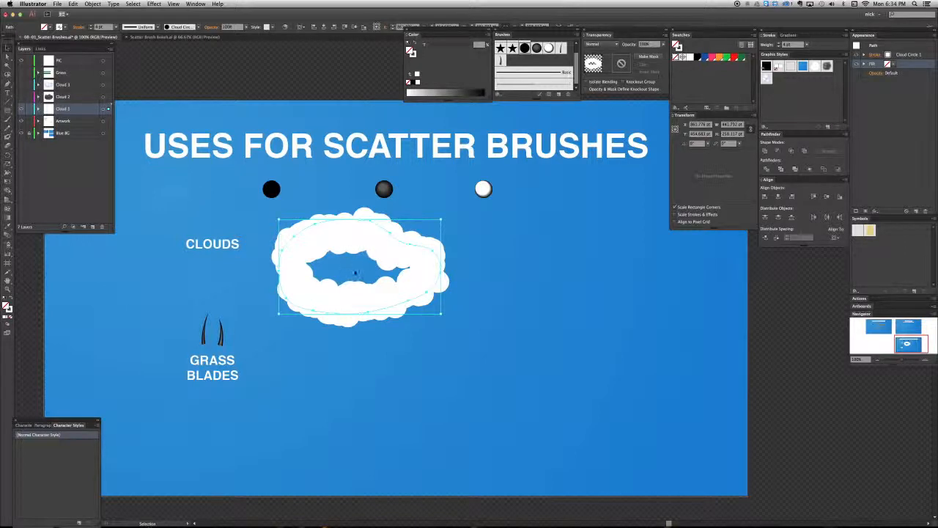
pyautogui.moveTo(441, 313); pyautogui.dragTo(357, 264)
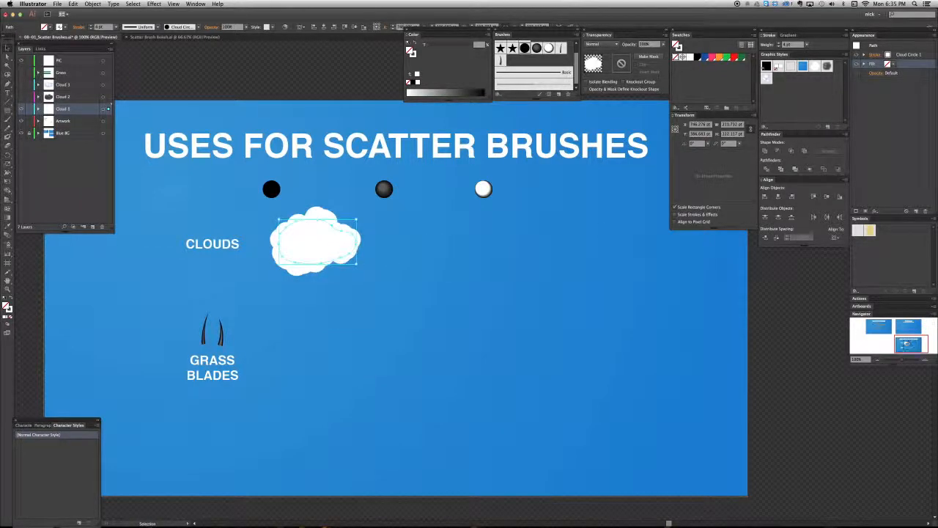
pyautogui.press(',')
pyautogui.click(345, 293)
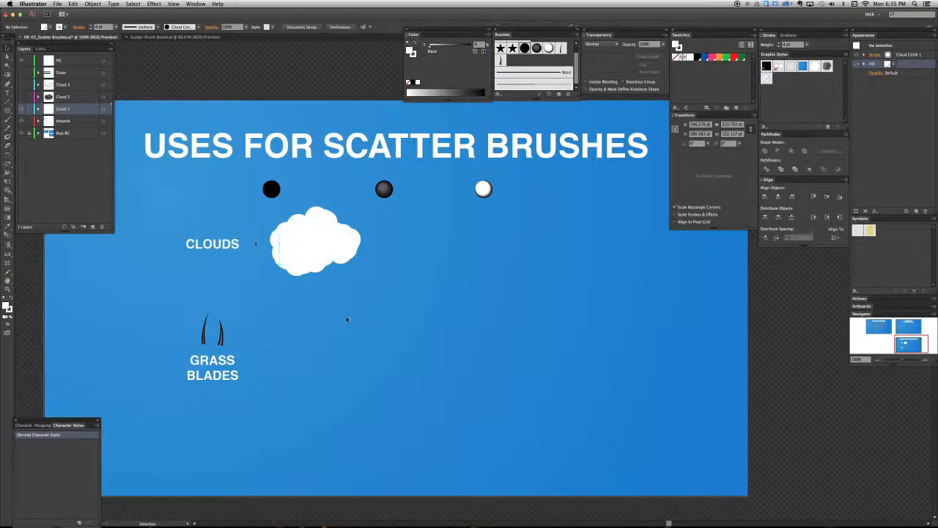
# Step: Inspect the dark shaded source circle up close, including its inner path and its Blend Options
pyautogui.click(384, 189)
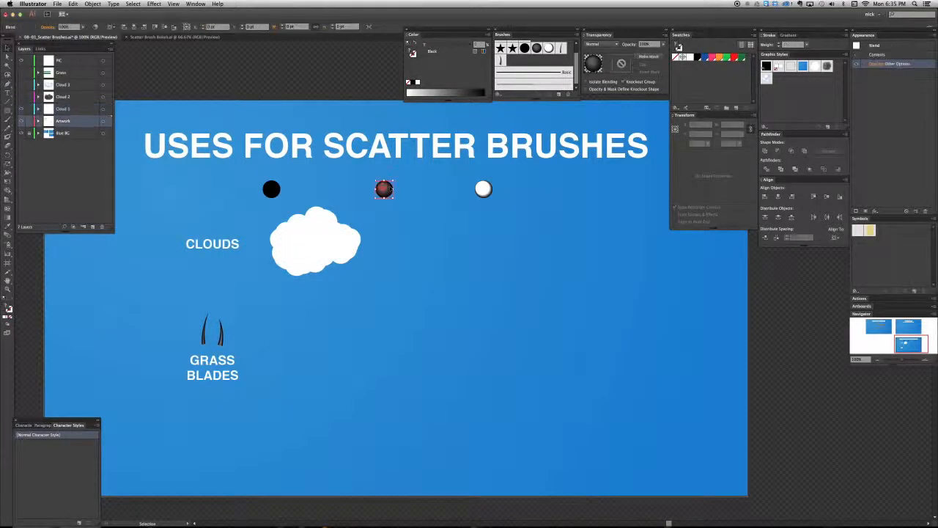
pyautogui.click(411, 198)
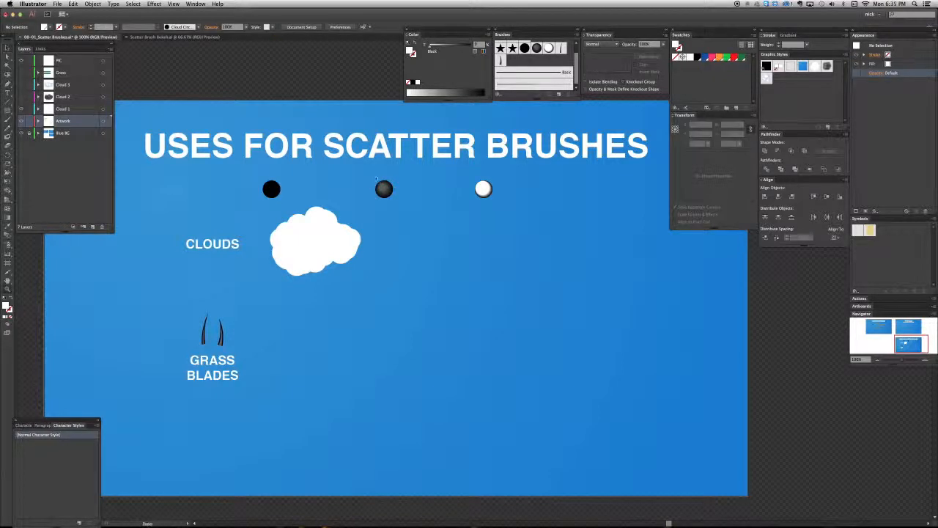
pyautogui.moveTo(352, 172); pyautogui.dragTo(414, 212)
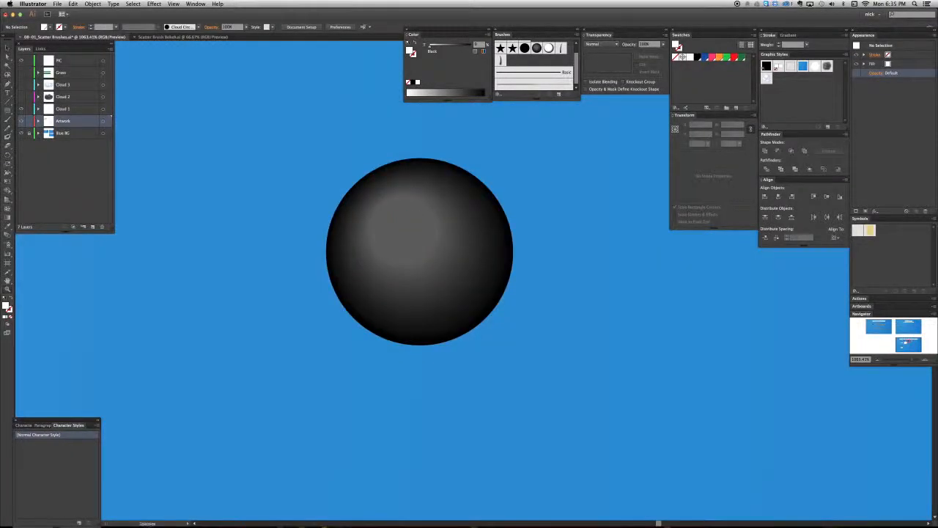
pyautogui.press('a')
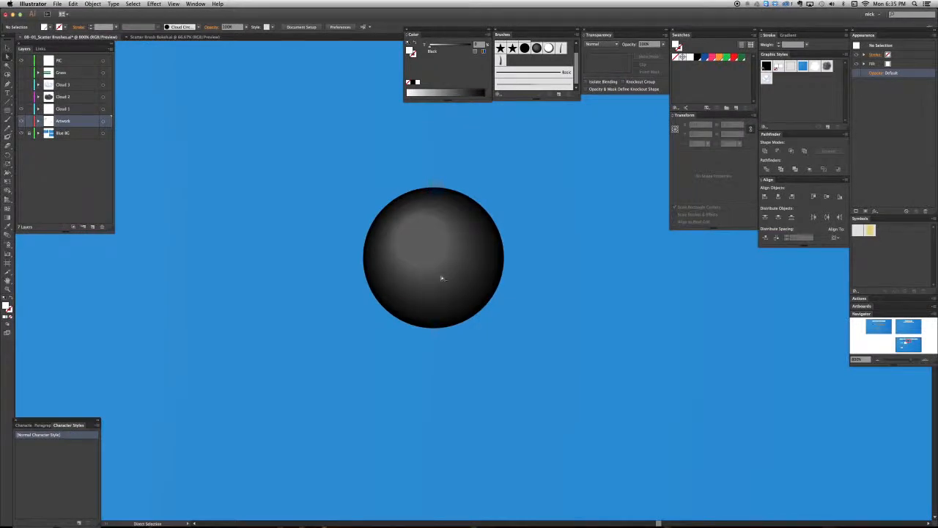
pyautogui.click(421, 241)
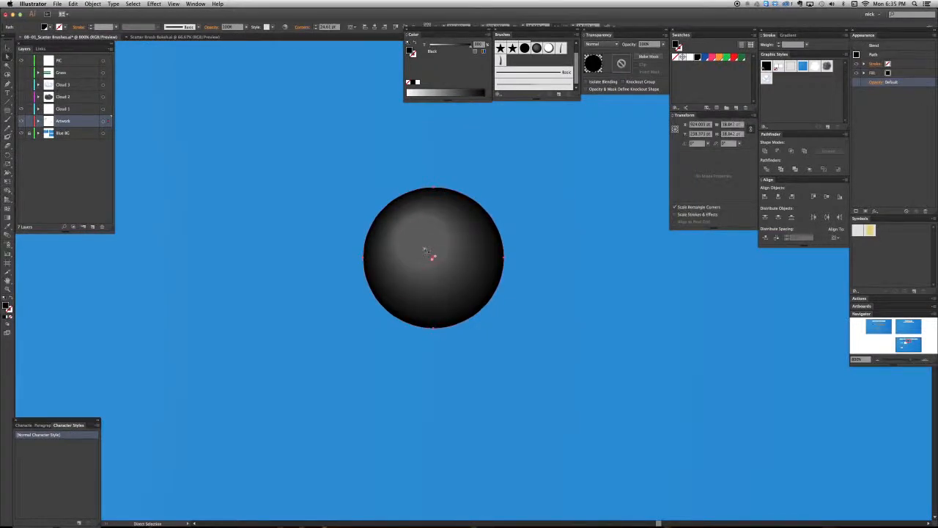
pyautogui.press('v')
pyautogui.click(425, 249)
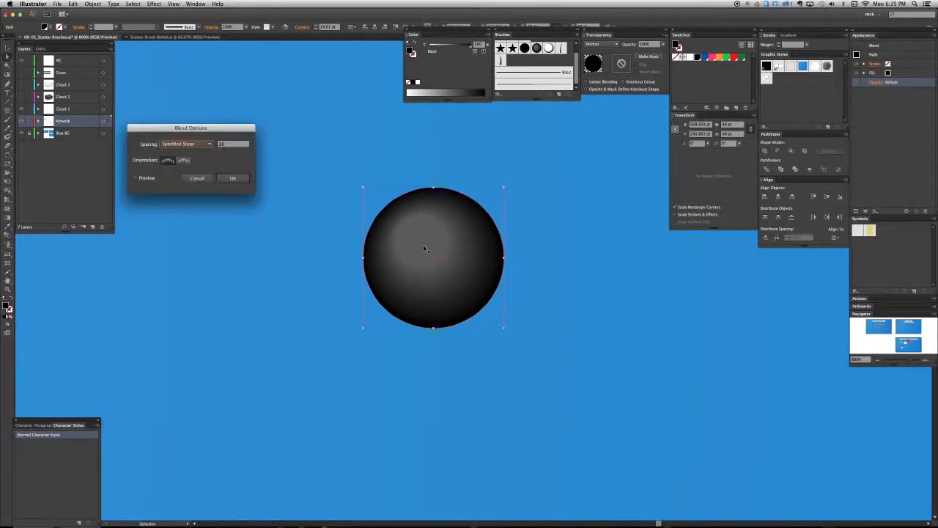
pyautogui.press('Escape')
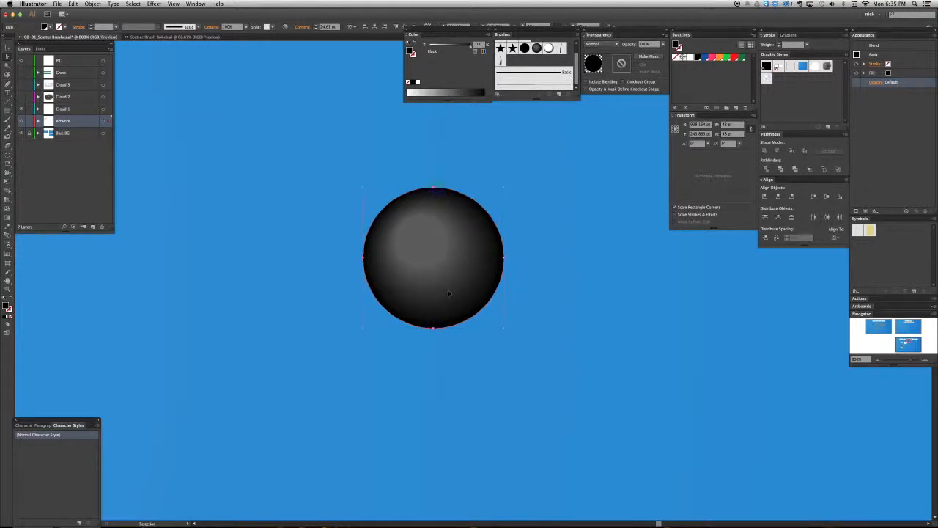
# Step: Show the Cloud 2 layer and select the dark cloud path beneath the dark shaded source circle
pyautogui.press('super+minus')
pyautogui.press('super+minus')
pyautogui.press('super+minus')
pyautogui.press('super+minus')
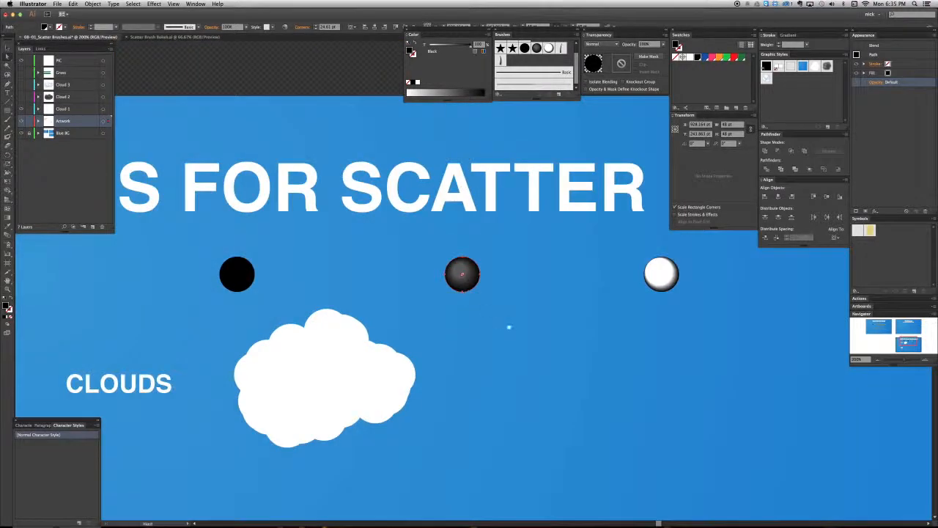
pyautogui.moveTo(509, 329); pyautogui.dragTo(460, 278)
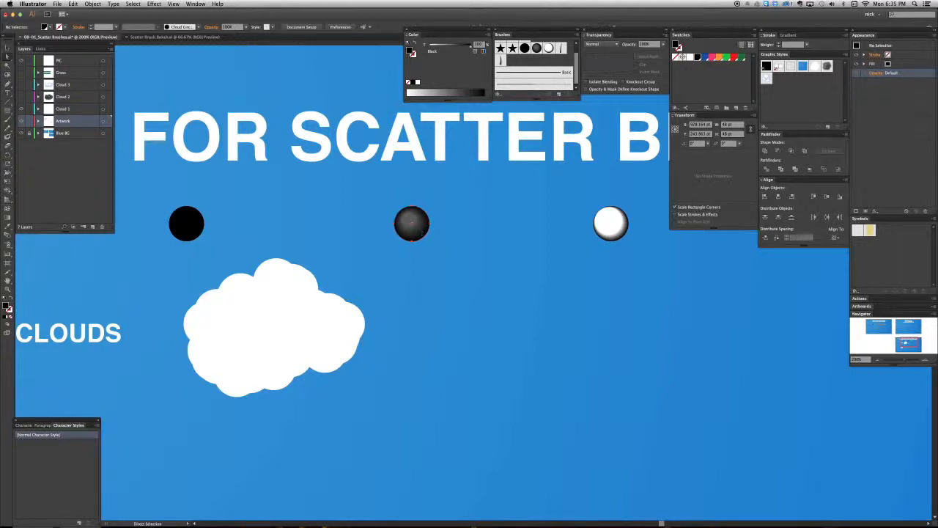
pyautogui.press('v')
pyautogui.click(412, 226)
pyautogui.click(443, 240)
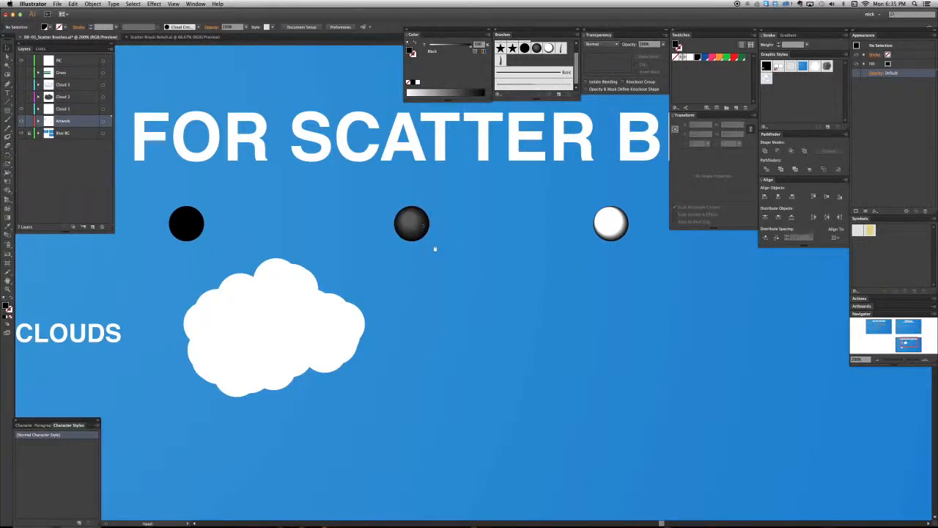
pyautogui.scroll(-2, 414, 225)
pyautogui.hscroll(3, 414, 225)
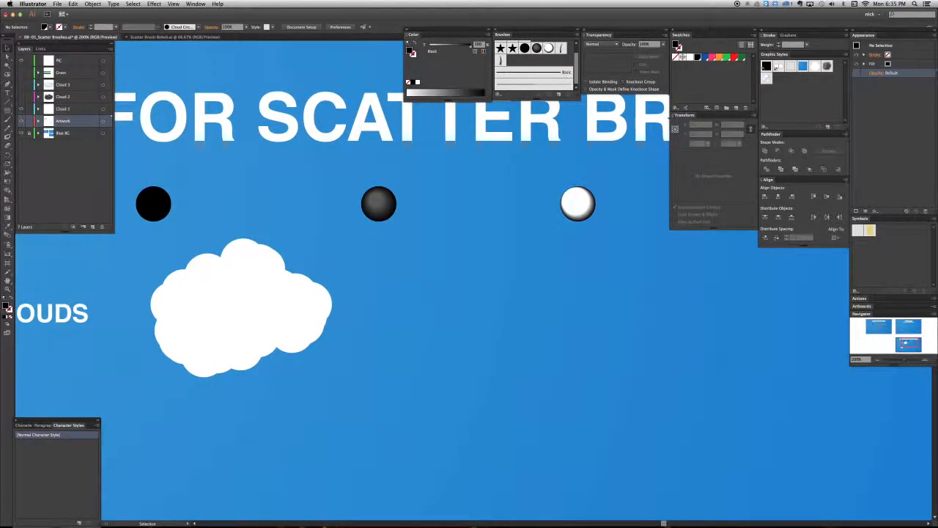
pyautogui.click(21, 97)
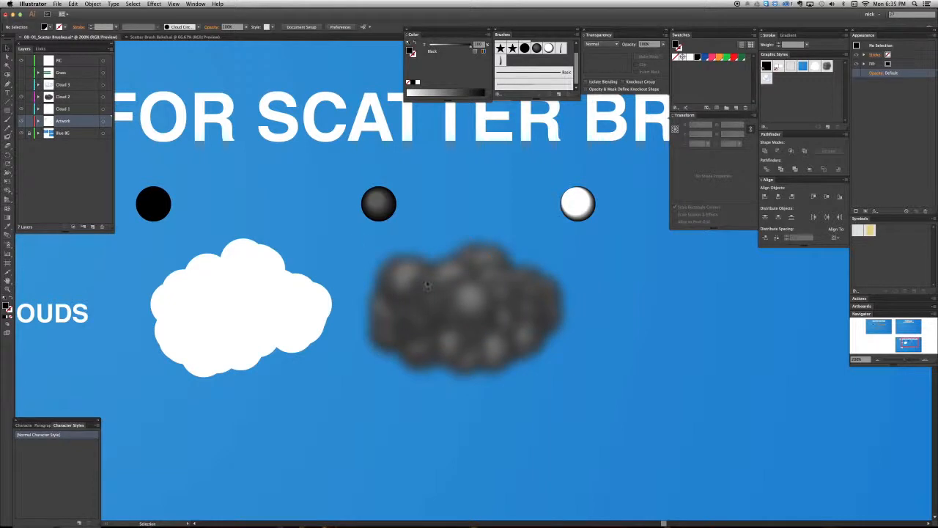
pyautogui.click(428, 286)
pyautogui.moveTo(443, 289); pyautogui.dragTo(416, 280)
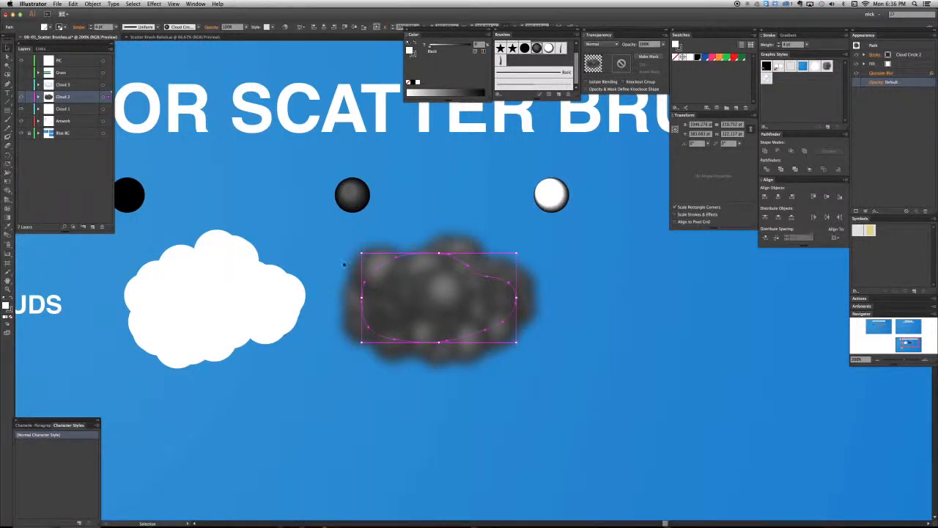
# Step: Examine the dark cloud's Cloud Circle 2 stroke and compare the cloud with its Gaussian Blur effect off and on
pyautogui.click(916, 55)
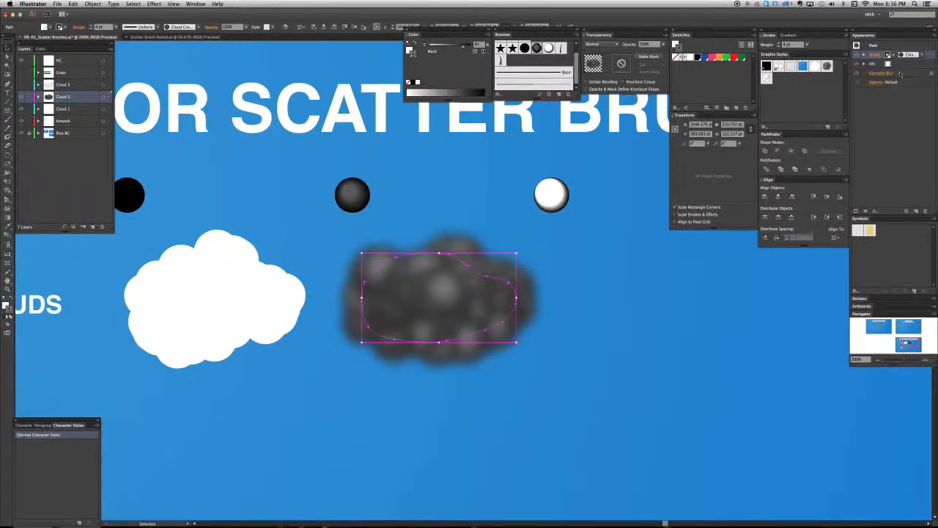
pyautogui.click(900, 74)
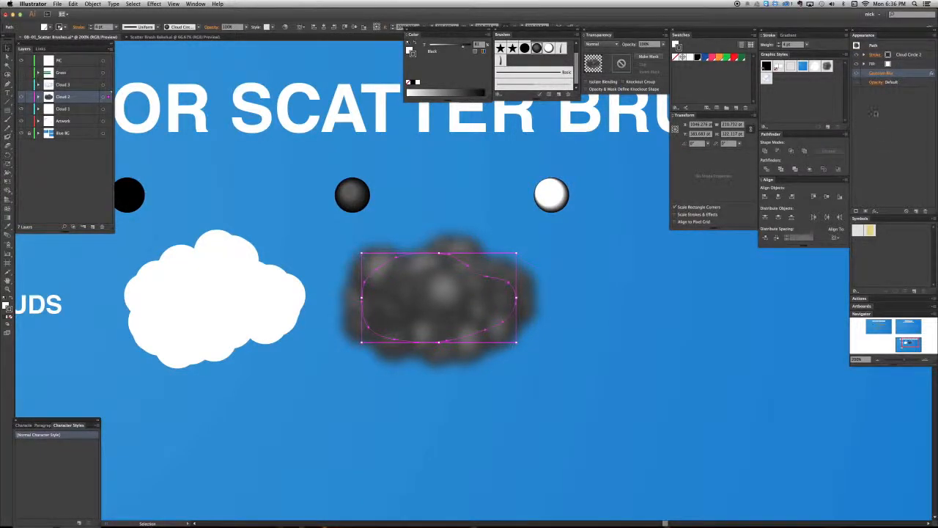
pyautogui.click(856, 75)
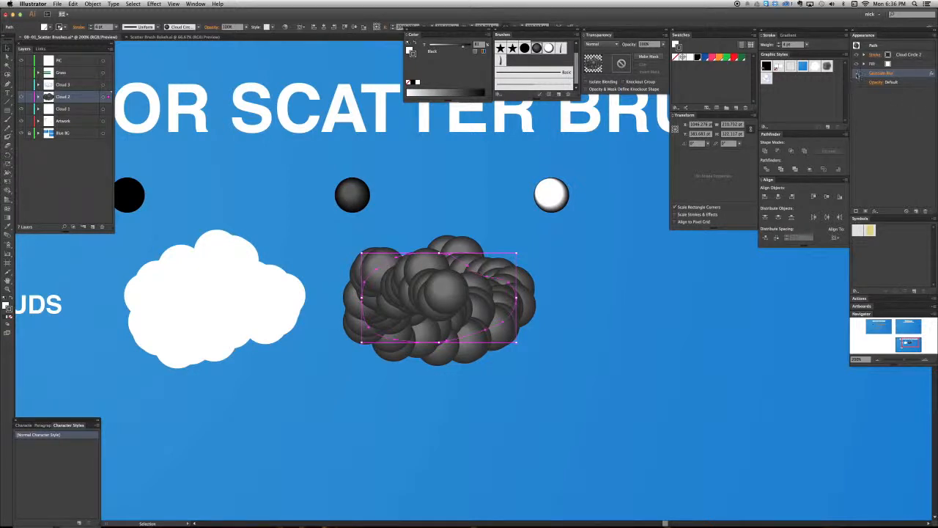
pyautogui.click(656, 362)
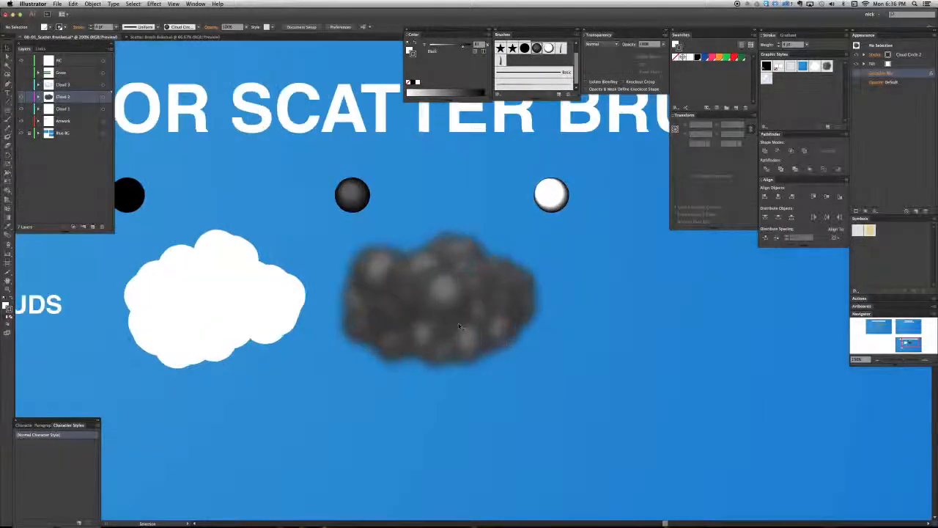
# Step: Inspect the path outline that carries the dark cloud's scatter brush, leaving nothing selected
pyautogui.hscroll(2, 456, 304)
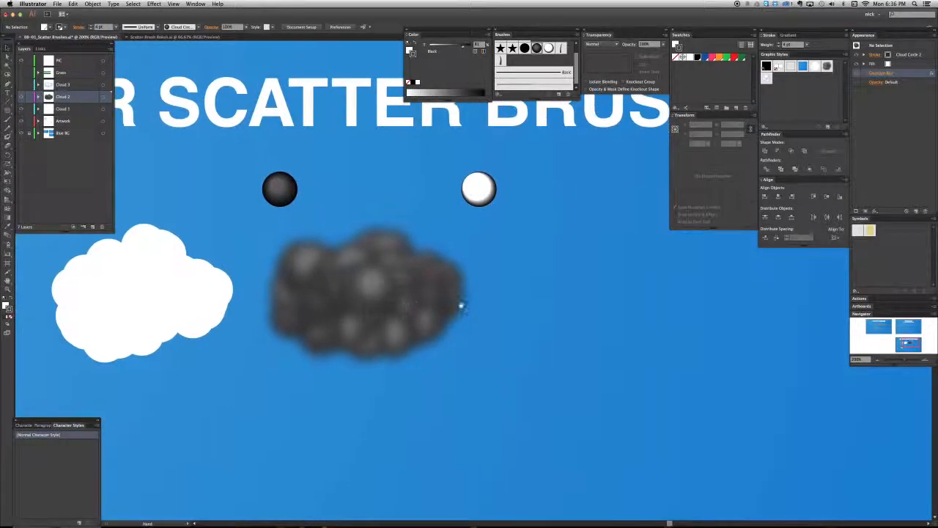
pyautogui.click(387, 302)
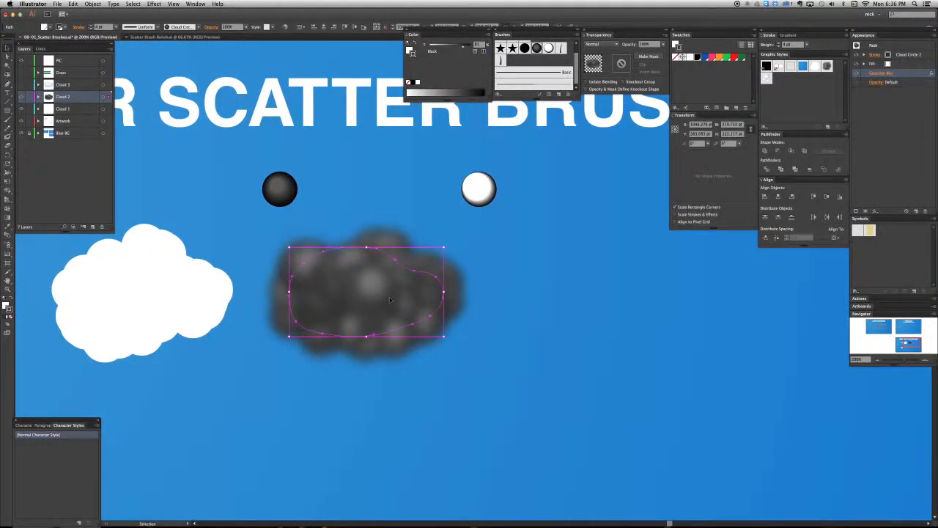
pyautogui.click(562, 323)
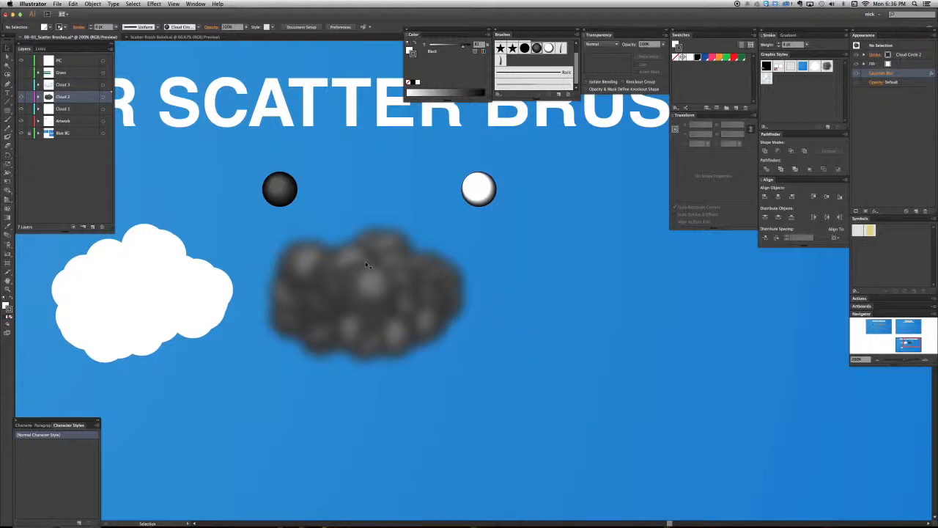
# Step: Inspect the white shaded source circle's blend and compare its large inner path with the dark shaded circle's inner path
pyautogui.hscroll(3, 506, 252)
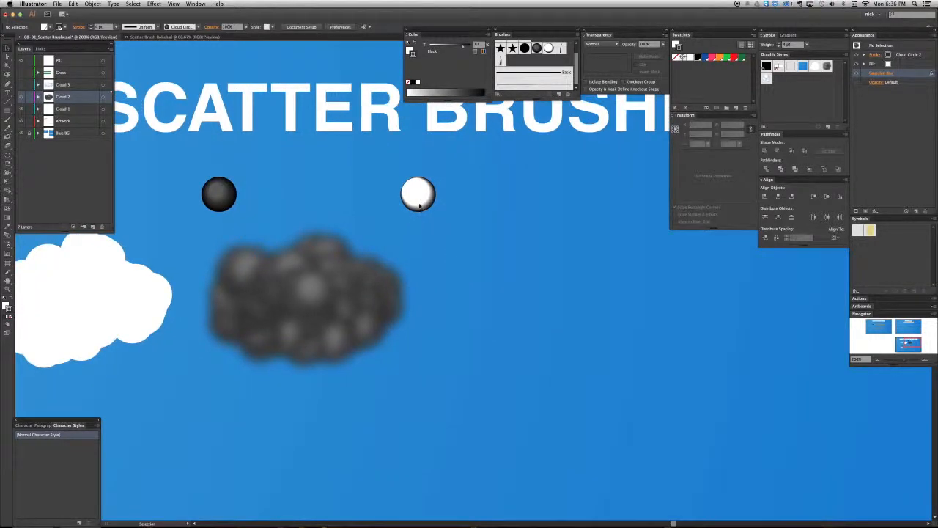
pyautogui.click(423, 198)
pyautogui.press('a')
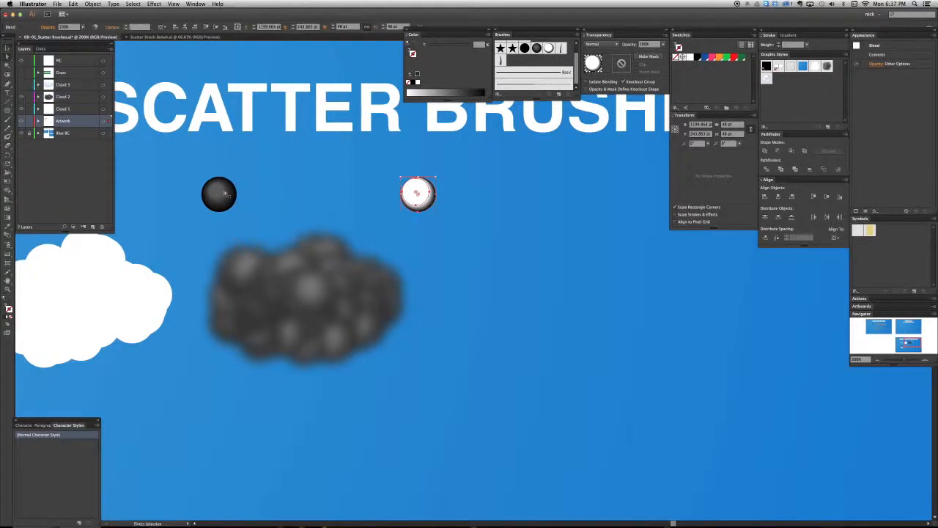
pyautogui.click(218, 193)
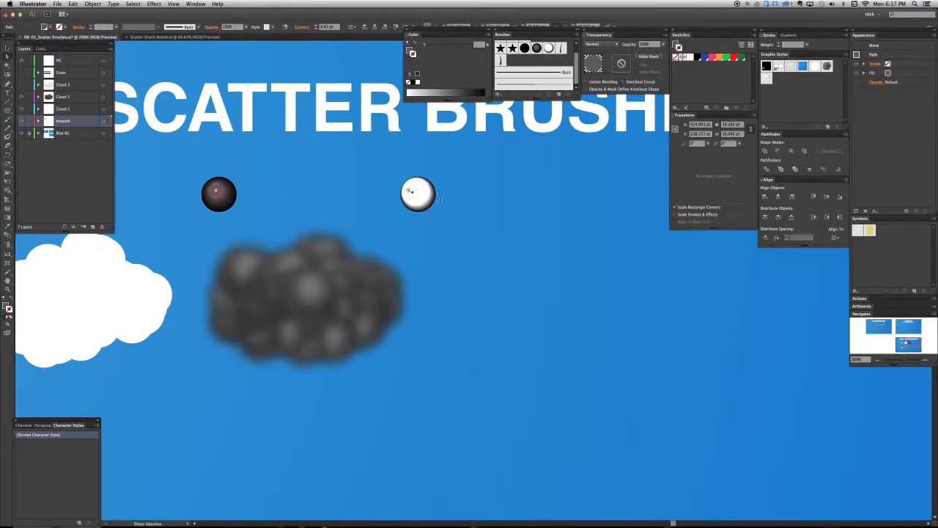
pyautogui.click(415, 192)
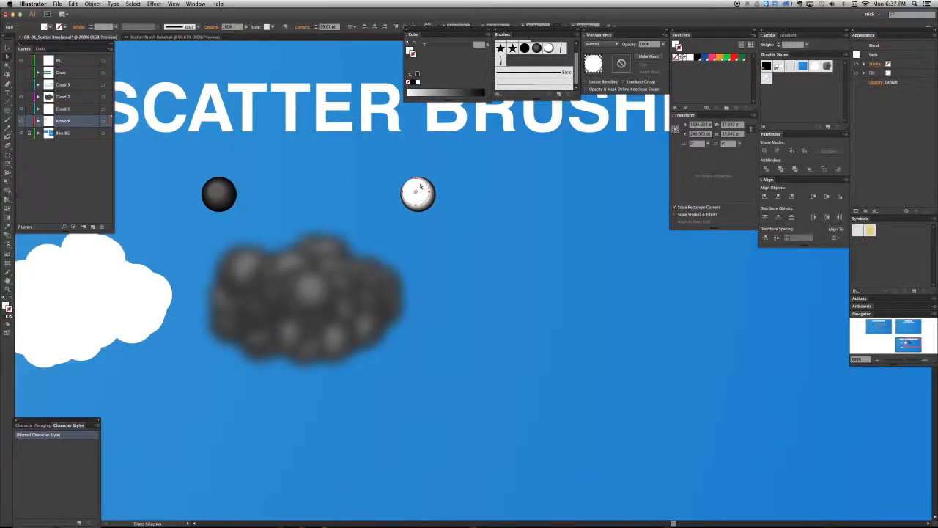
pyautogui.press('v')
pyautogui.click(476, 195)
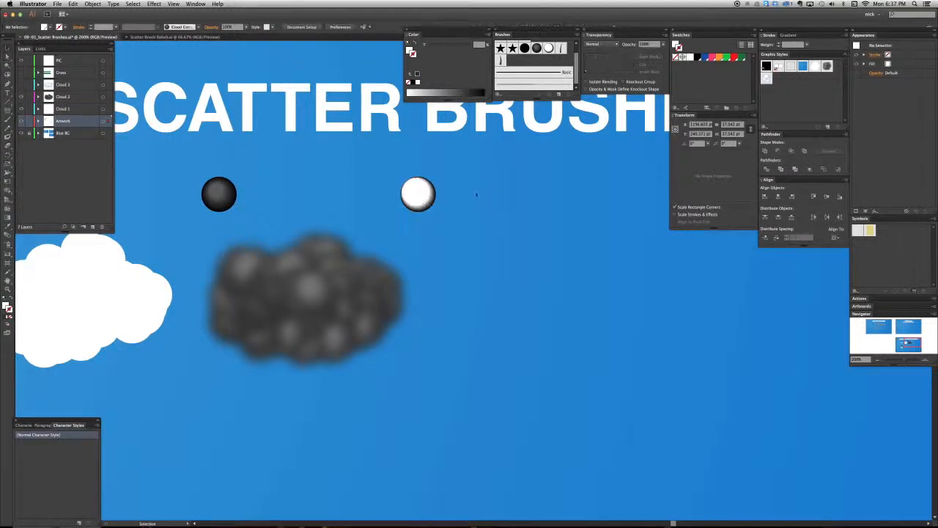
pyautogui.click(419, 194)
pyautogui.click(454, 216)
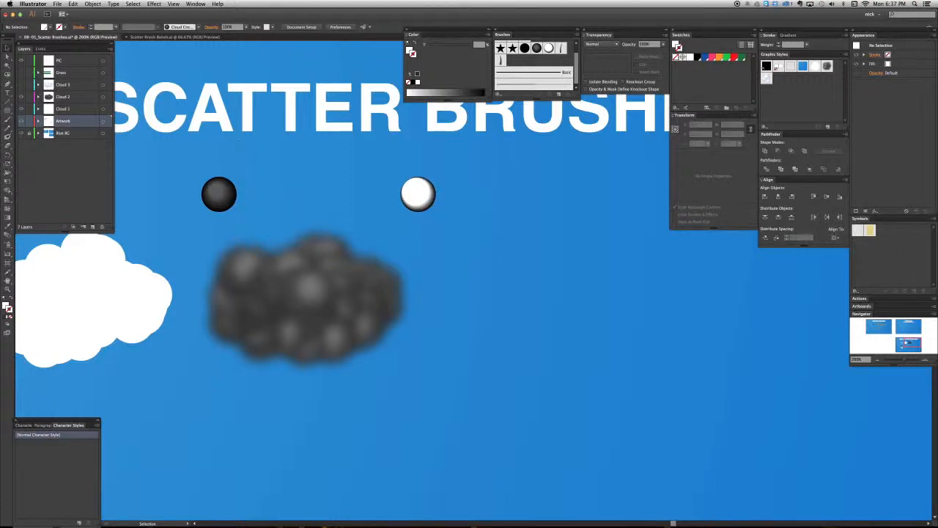
# Step: Show the Cloud 3 layer and view its fluffy white cloud beside the other two cloud styles
pyautogui.click(22, 86)
pyautogui.hscroll(2, 451, 291)
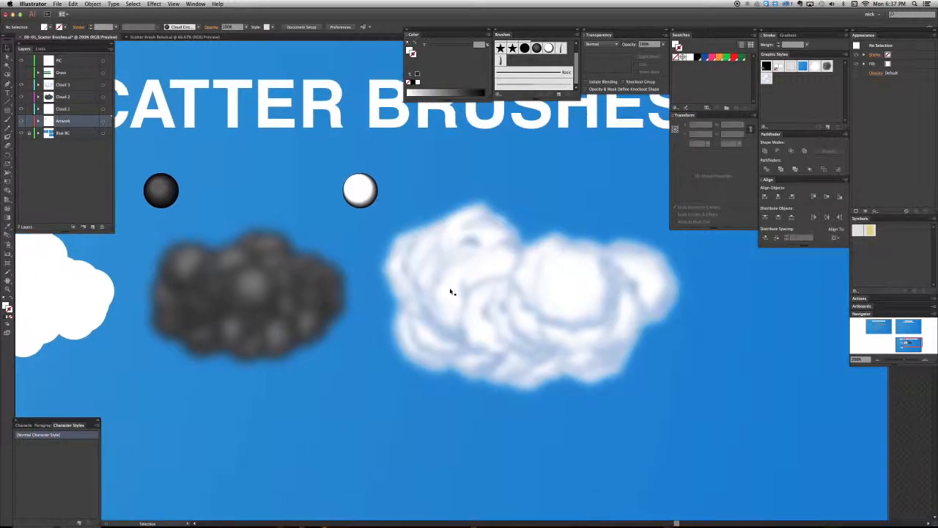
pyautogui.press('super+minus')
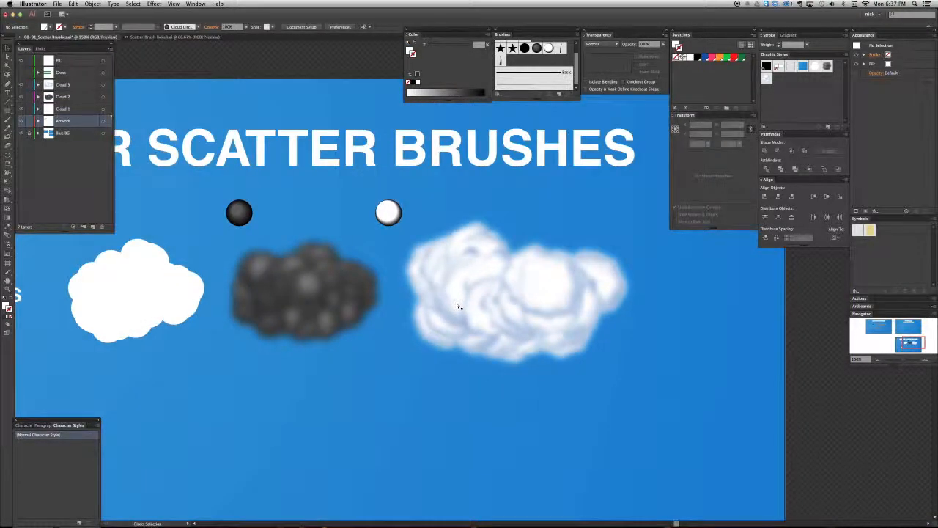
pyautogui.moveTo(440, 362); pyautogui.dragTo(474, 359)
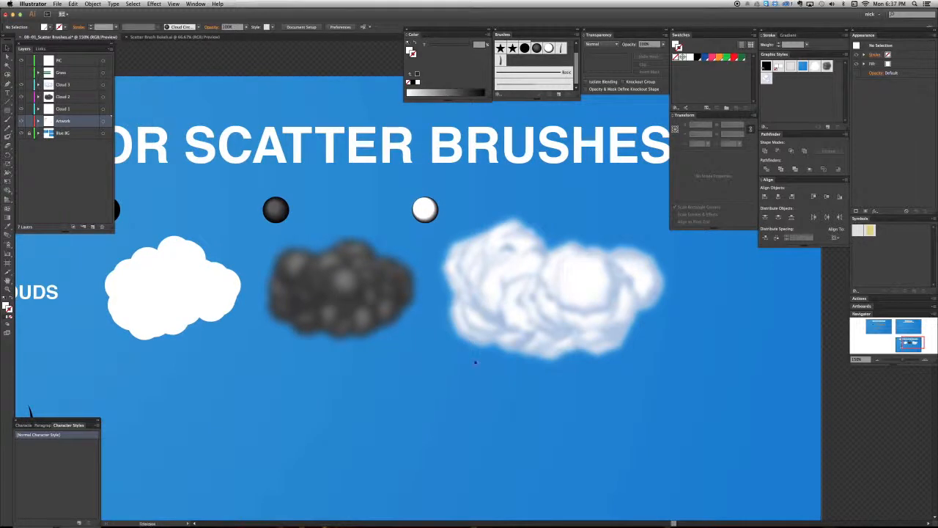
pyautogui.hscroll(-5, 475, 357)
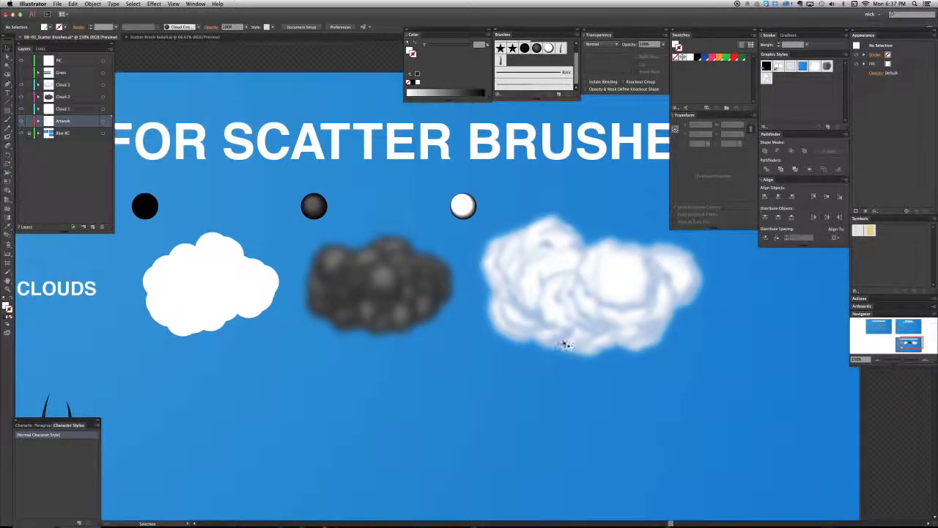
# Step: Move the front white cloud about 95 pt left and 107 pt down off the Hard Light copy, and check the white source circle
pyautogui.click(602, 282)
pyautogui.moveTo(624, 287); pyautogui.dragTo(521, 348)
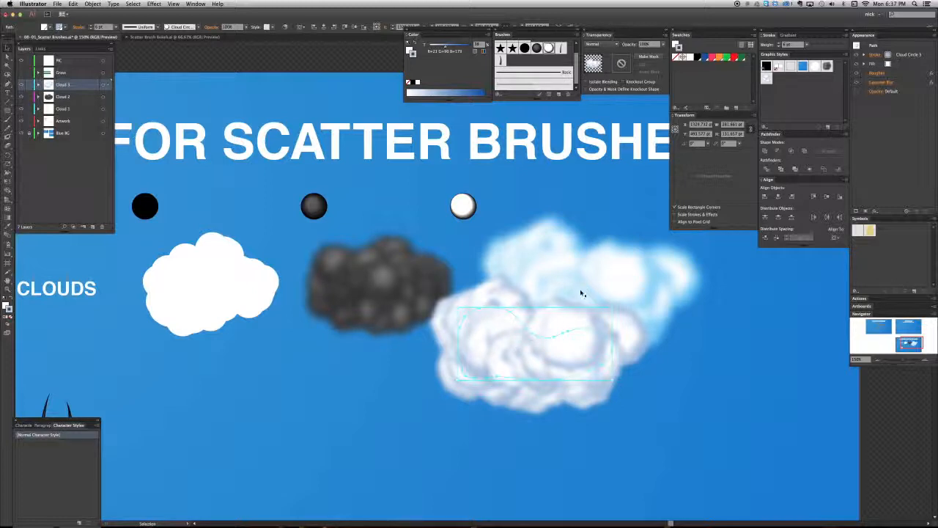
pyautogui.click(622, 255)
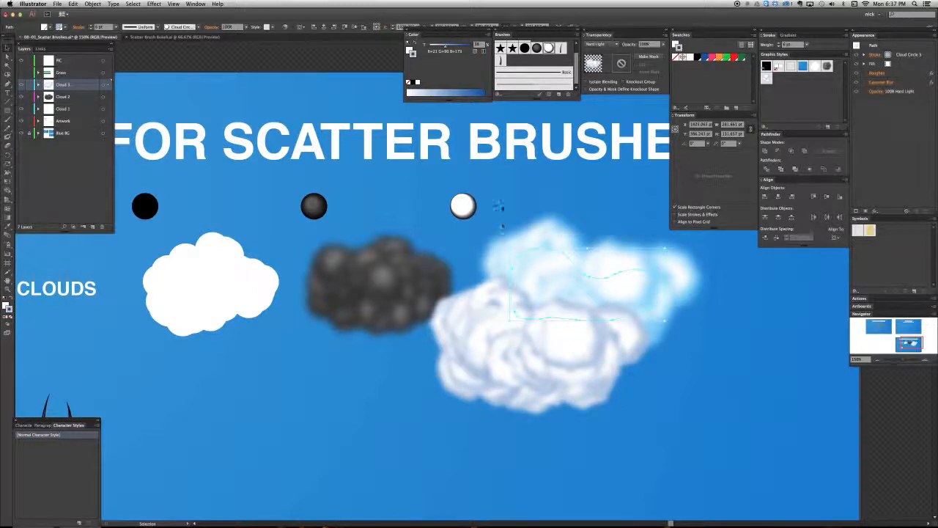
pyautogui.click(463, 206)
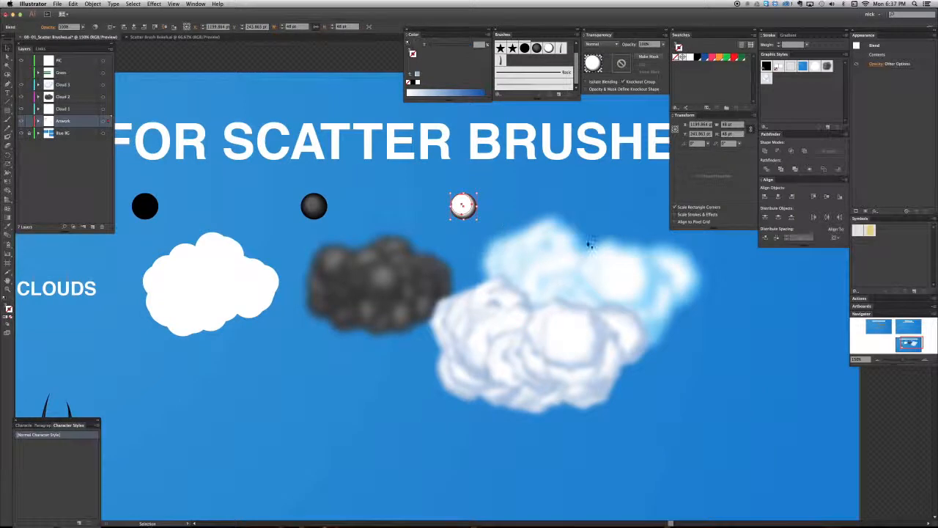
# Step: Turn off the Gaussian Blur effect on the rear Hard Light cloud
pyautogui.click(642, 250)
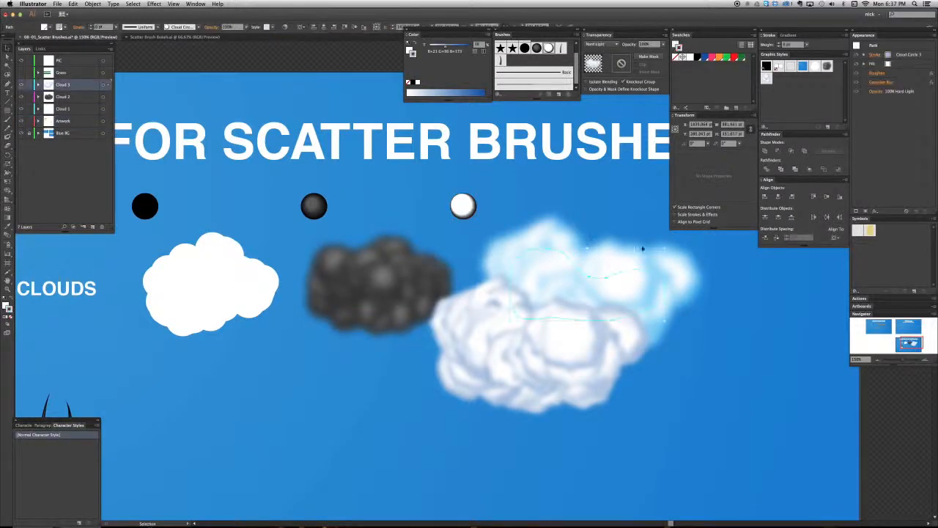
pyautogui.click(905, 75)
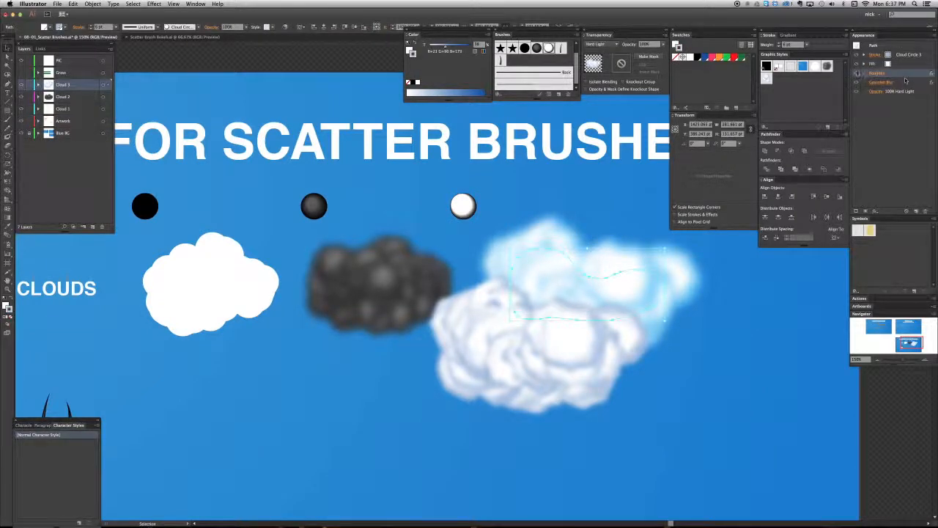
pyautogui.click(856, 83)
pyautogui.click(857, 83)
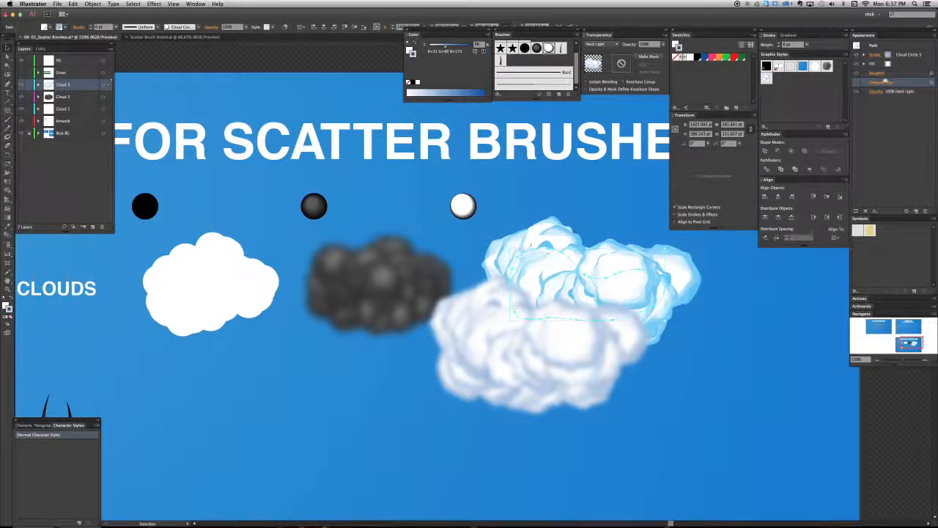
# Step: Try the rear cloud's Roughen effect above its stroke, and return it between the fill and Gaussian Blur
pyautogui.click(883, 73)
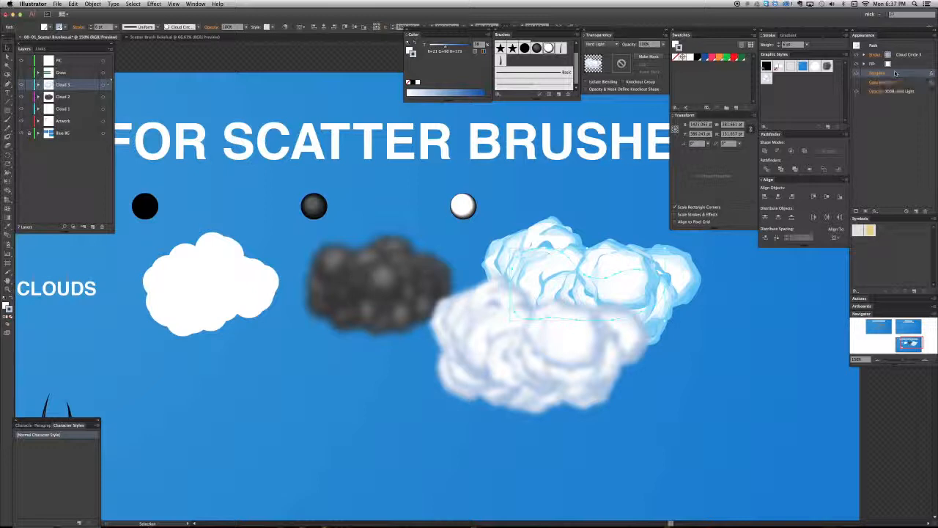
pyautogui.moveTo(895, 74); pyautogui.dragTo(891, 55)
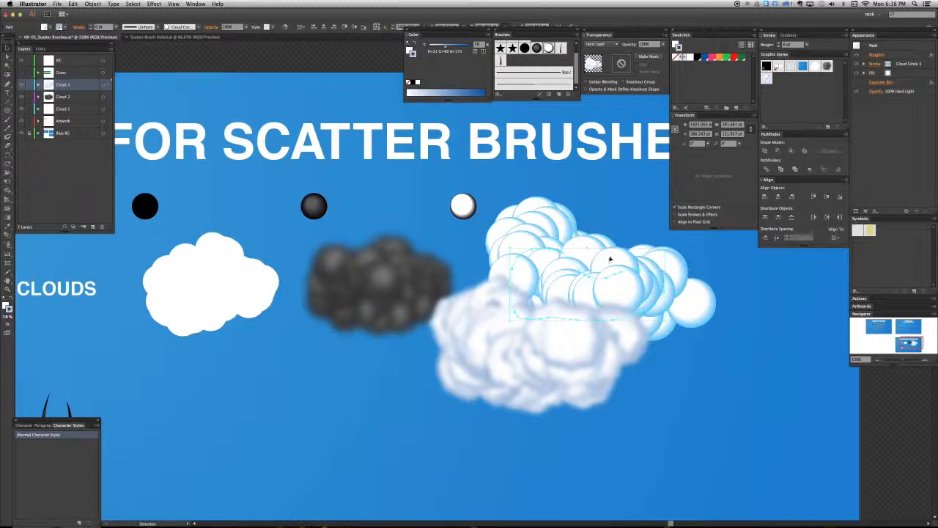
pyautogui.click(896, 56)
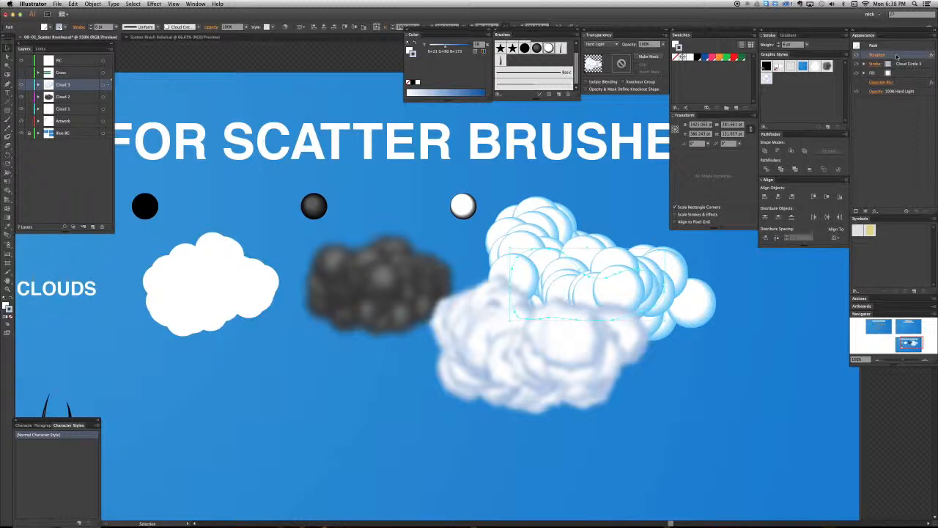
pyautogui.moveTo(897, 58); pyautogui.dragTo(900, 77)
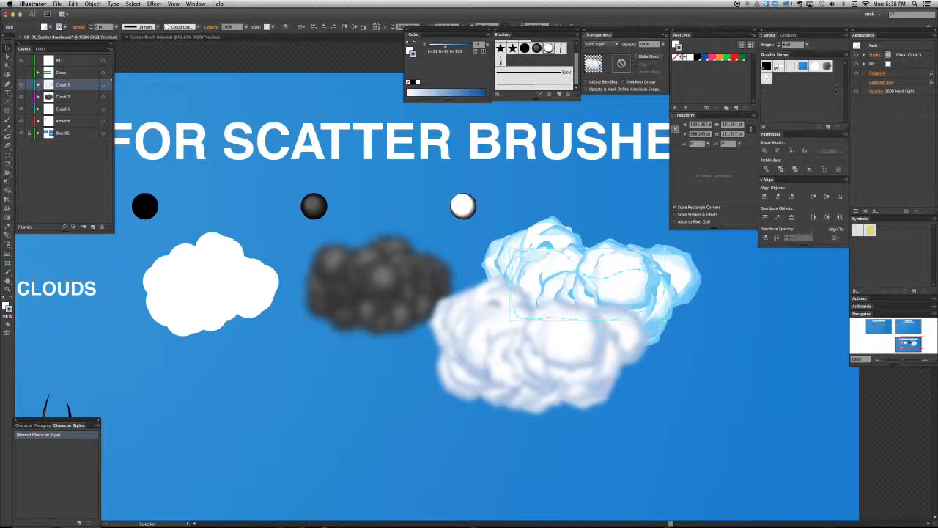
# Step: Preview stronger Size and Detail settings for the rear cloud's Roughen effect and discard them
pyautogui.click(877, 73)
pyautogui.moveTo(552, 143); pyautogui.dragTo(452, 127)
pyautogui.click(424, 193)
pyautogui.click(459, 147)
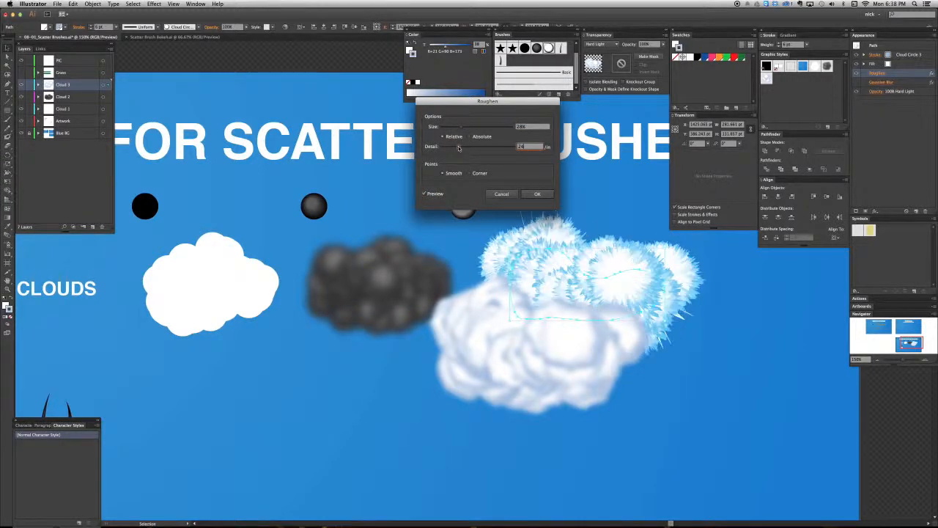
pyautogui.moveTo(461, 127); pyautogui.dragTo(469, 128)
pyautogui.click(501, 194)
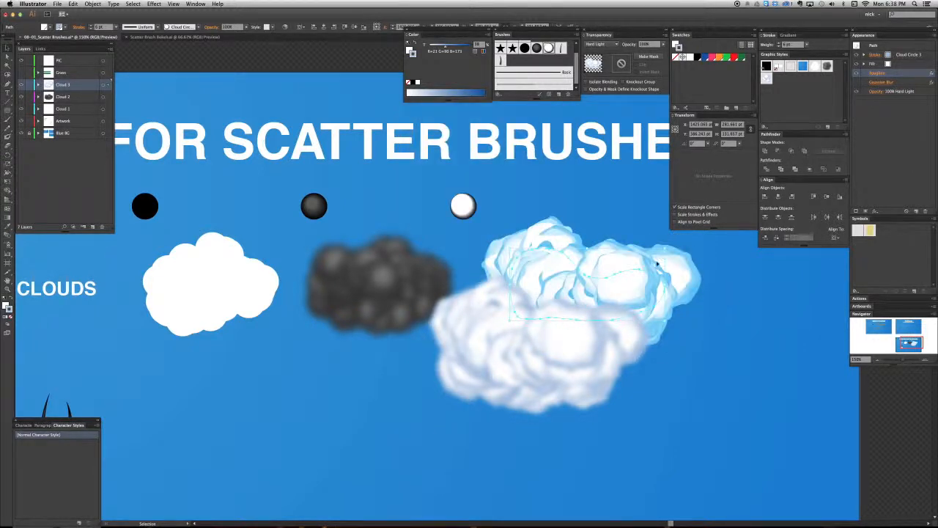
# Step: Turn the rear cloud's Gaussian Blur back on and align the front cloud directly over it as the key object
pyautogui.click(857, 82)
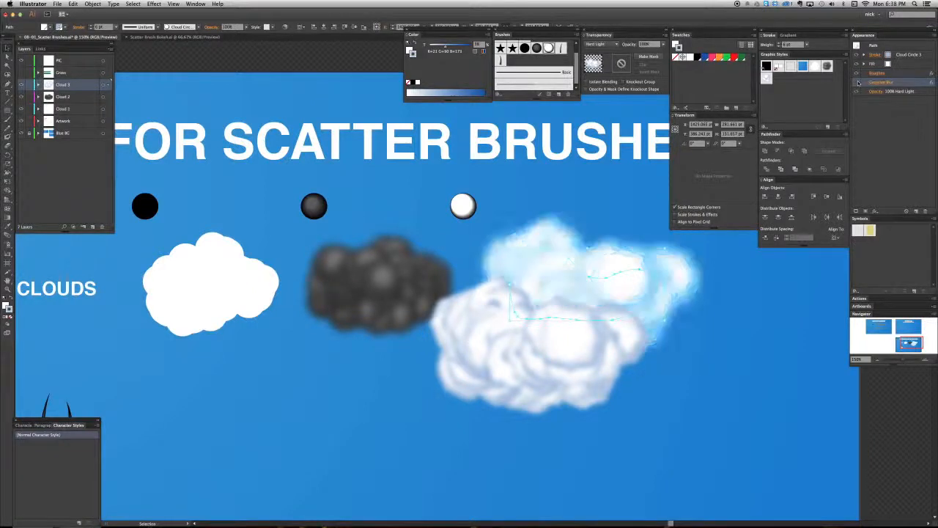
pyautogui.click(582, 387)
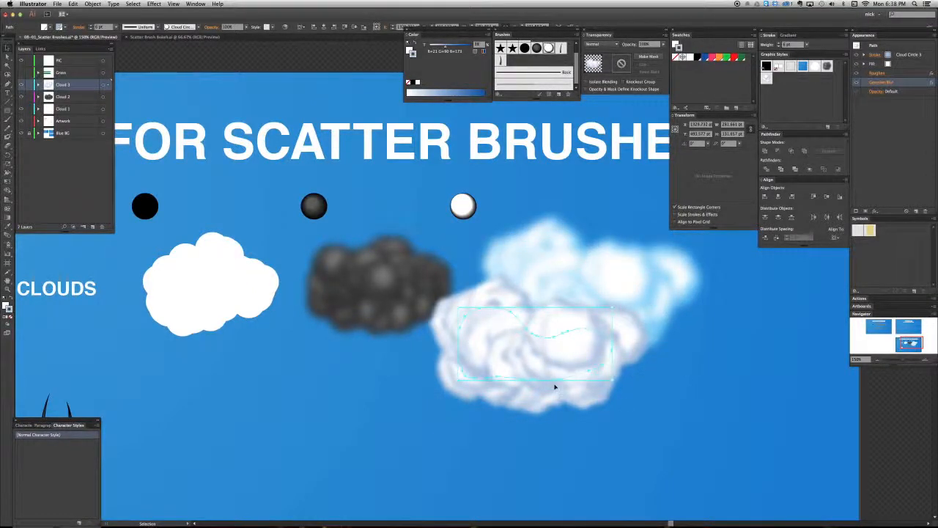
pyautogui.keyDown('shift'); pyautogui.click(582, 272); pyautogui.keyUp('shift')
pyautogui.click(619, 271)
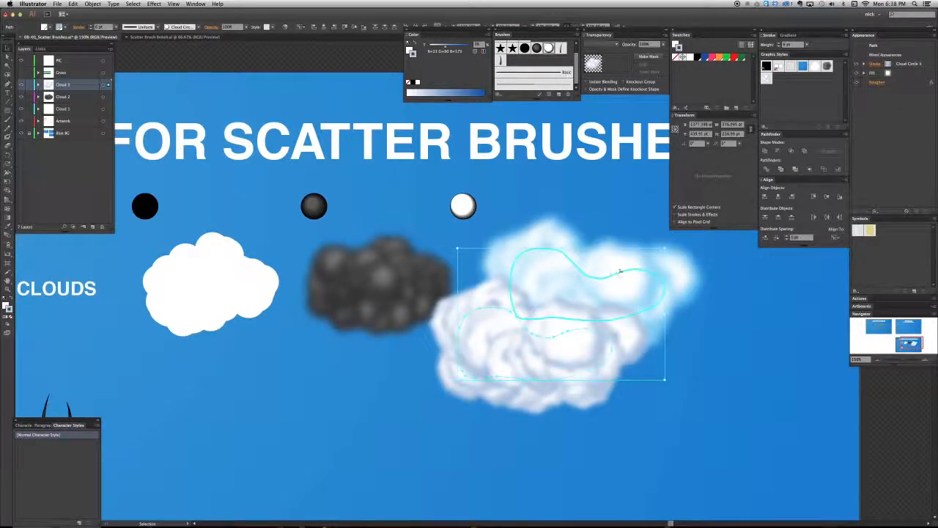
pyautogui.click(827, 196)
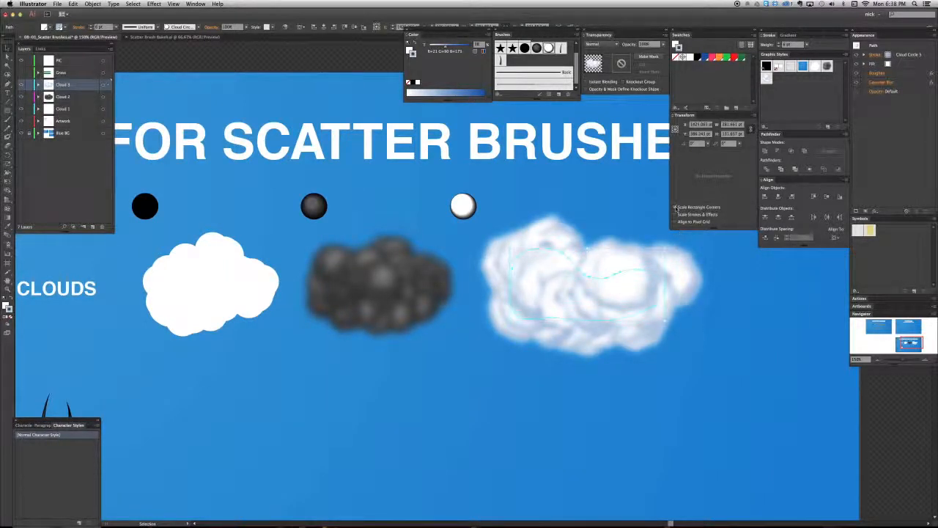
# Step: Set the blending mode of the whole front cloud path to Hard Light and deselect it
pyautogui.click(891, 47)
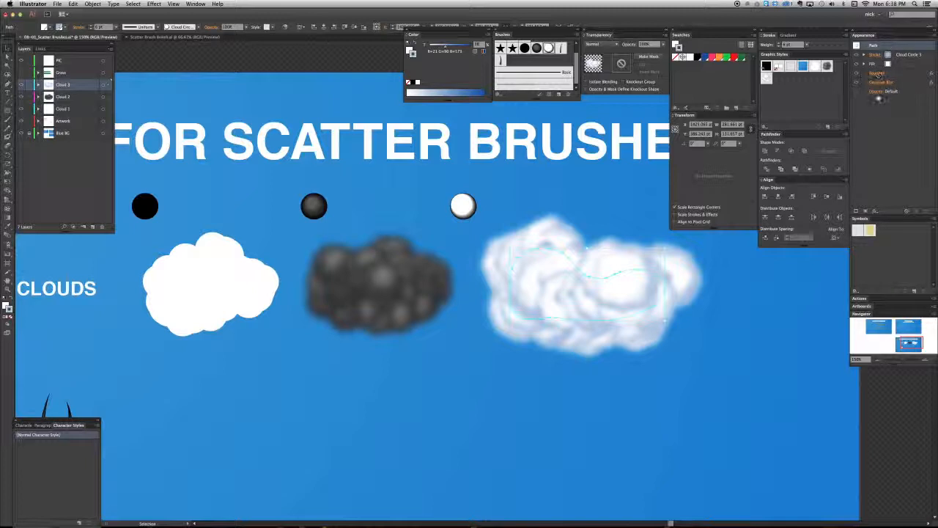
pyautogui.click(603, 44)
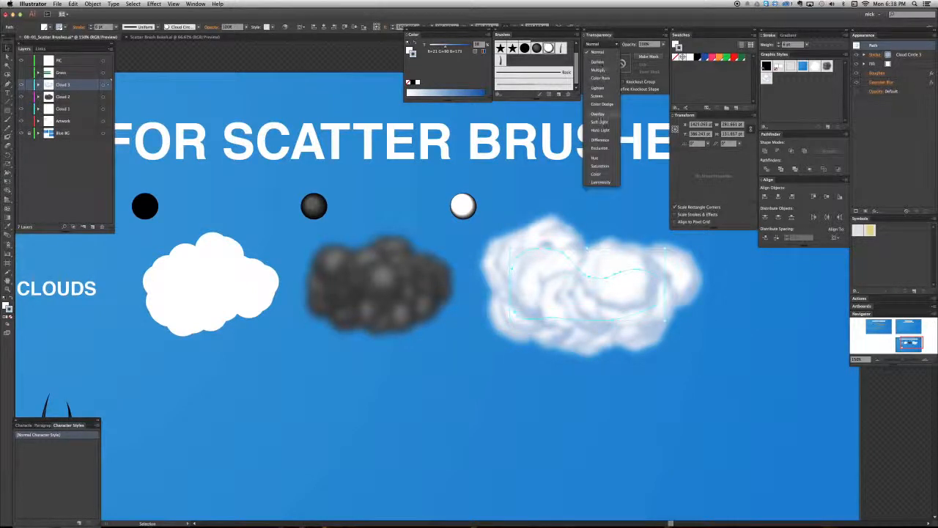
pyautogui.click(599, 132)
pyautogui.click(632, 418)
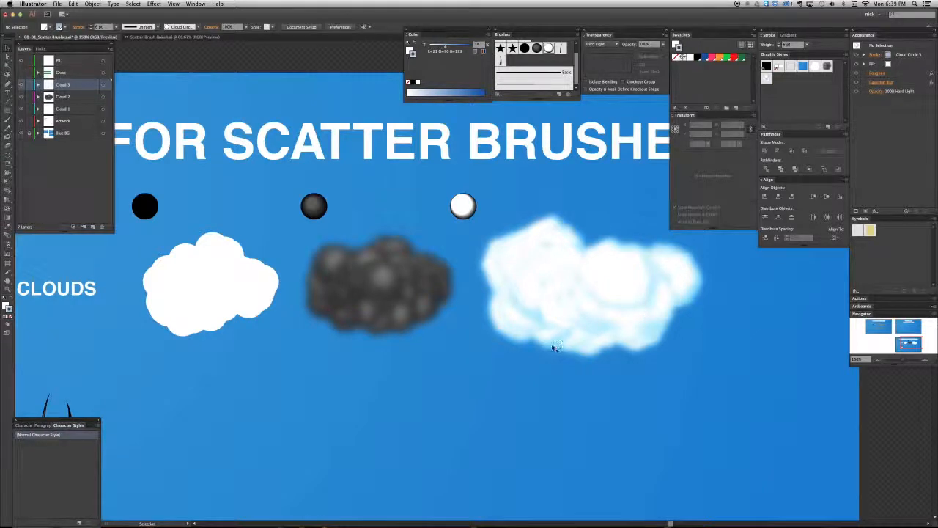
# Step: Examine the two black source blades above the GRASS BLADES label up close
pyautogui.press('super+minus')
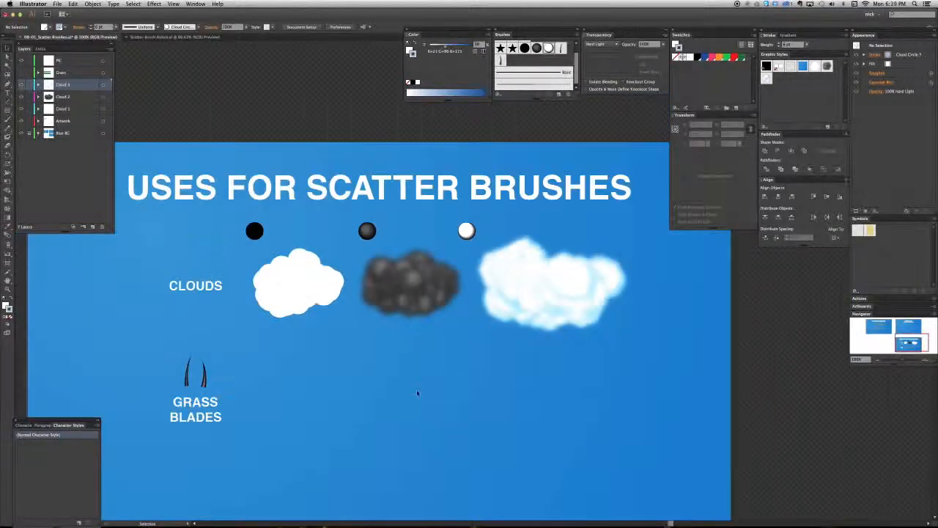
pyautogui.moveTo(416, 391); pyautogui.dragTo(467, 363)
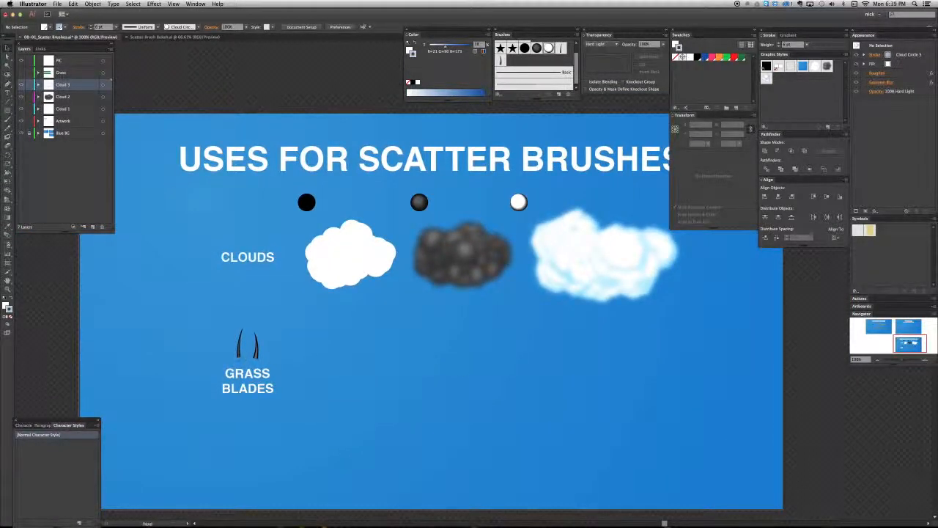
pyautogui.moveTo(252, 388); pyautogui.dragTo(381, 357)
pyautogui.press('super+equal')
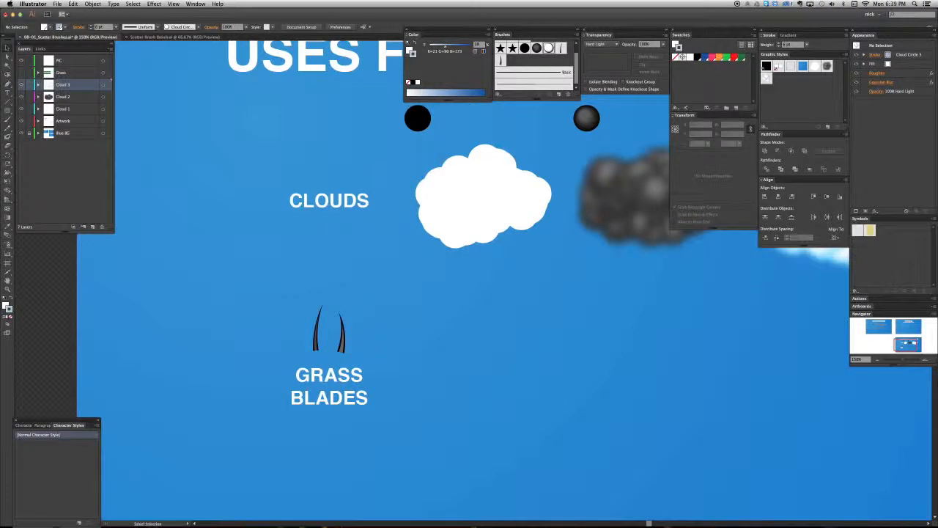
pyautogui.press('super+equal')
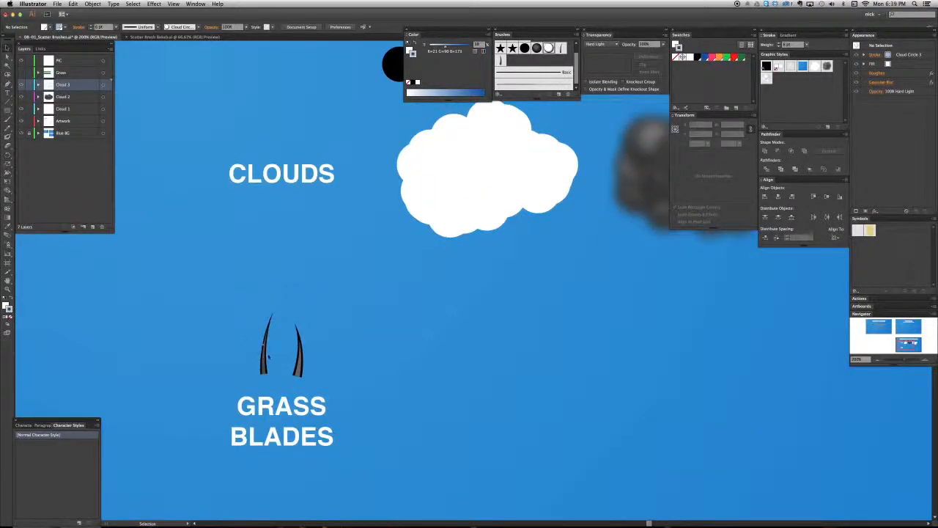
pyautogui.click(268, 355)
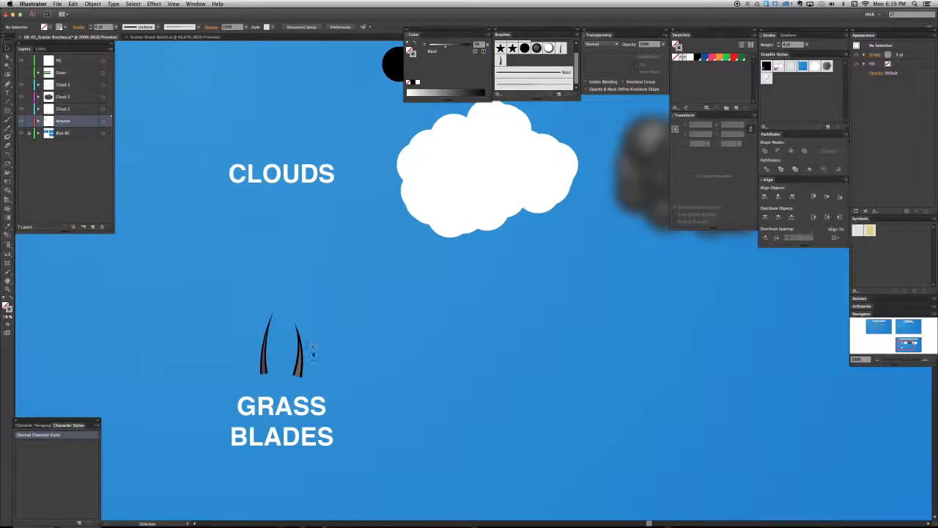
pyautogui.press('a')
# Step: Make the Grass layer visible and bring both grass examples with their captions into view
pyautogui.press('super+minus')
pyautogui.moveTo(521, 337); pyautogui.dragTo(444, 310)
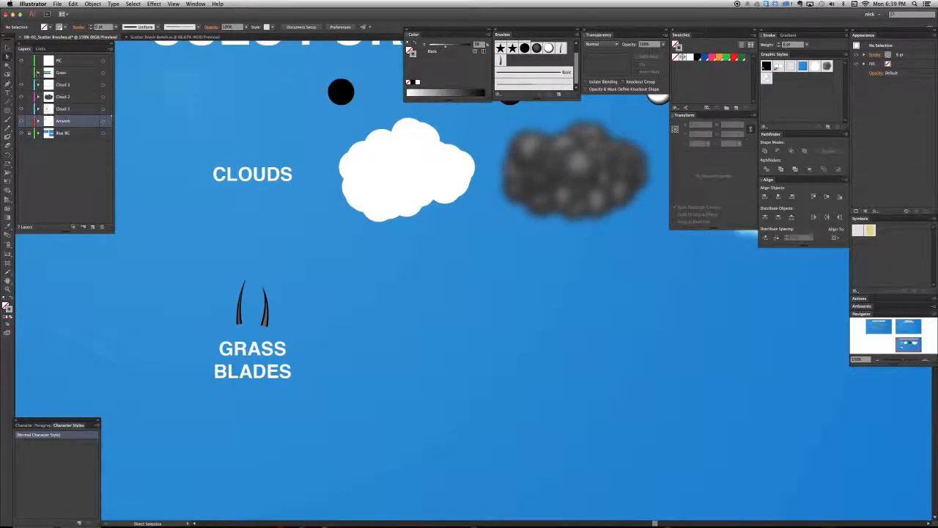
pyautogui.click(22, 73)
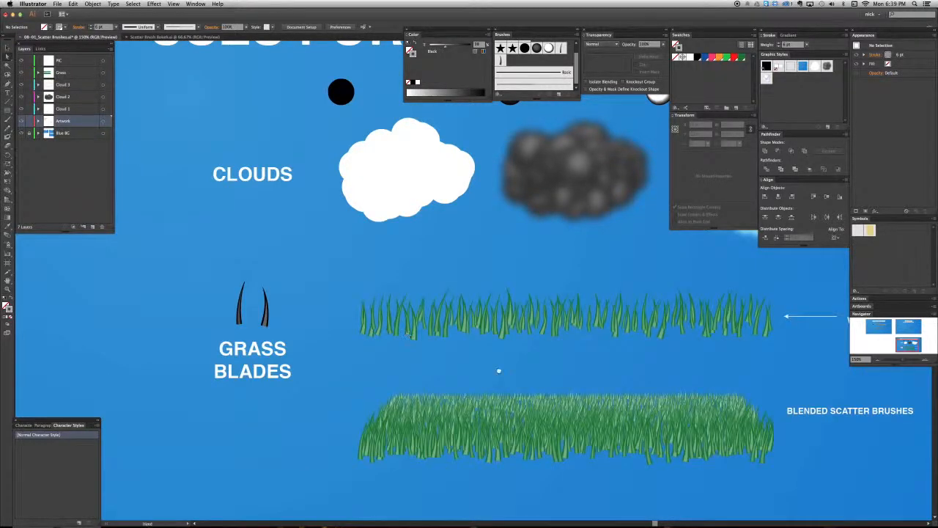
pyautogui.moveTo(498, 371); pyautogui.dragTo(404, 368)
pyautogui.moveTo(469, 359); pyautogui.dragTo(413, 359)
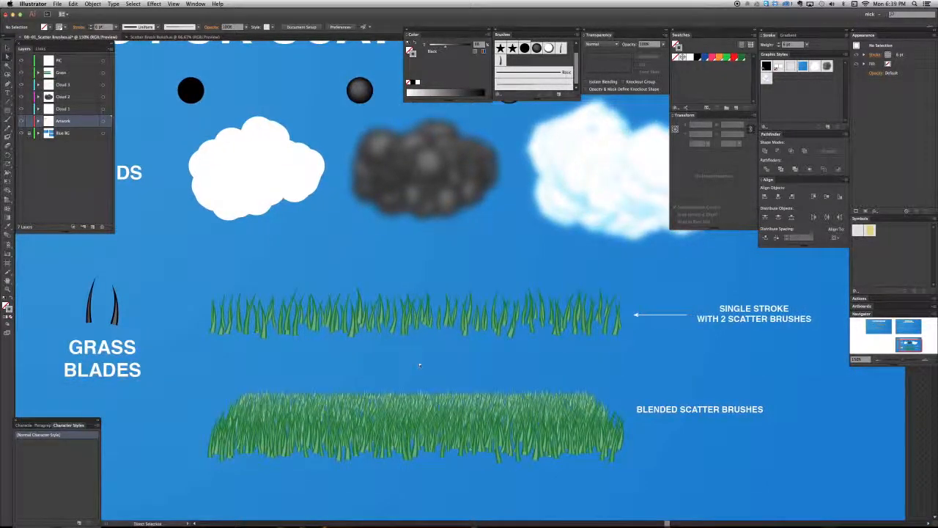
# Step: Inspect the two grass blade scatter brush strokes applied to the single-stroke grass path, and deselect it
pyautogui.click(449, 328)
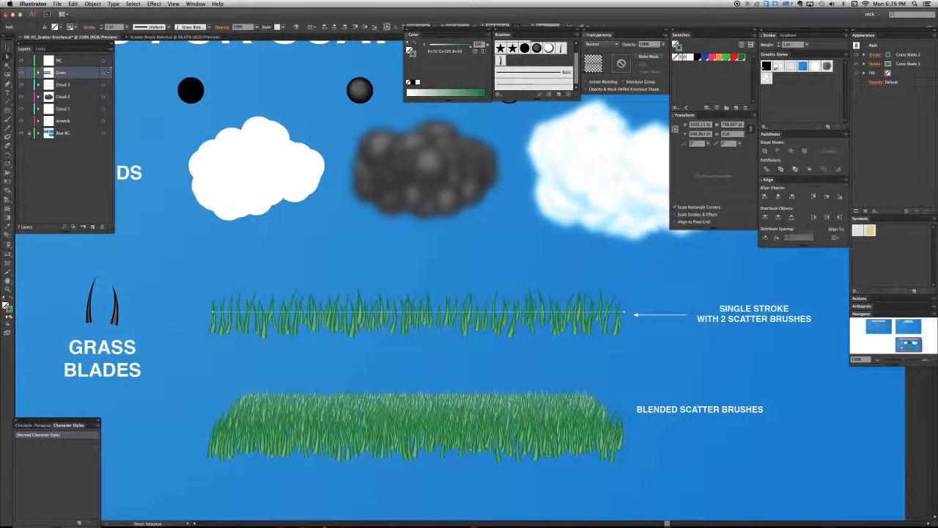
pyautogui.click(911, 58)
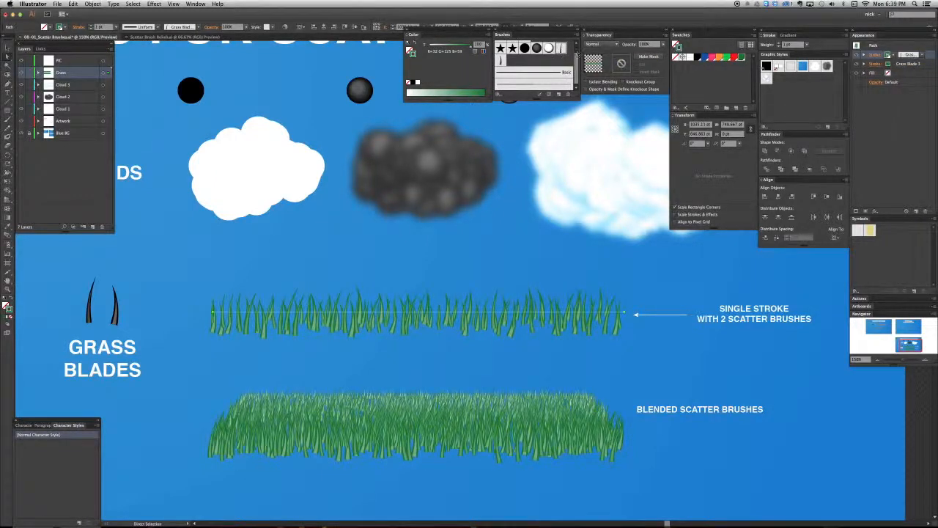
pyautogui.click(908, 64)
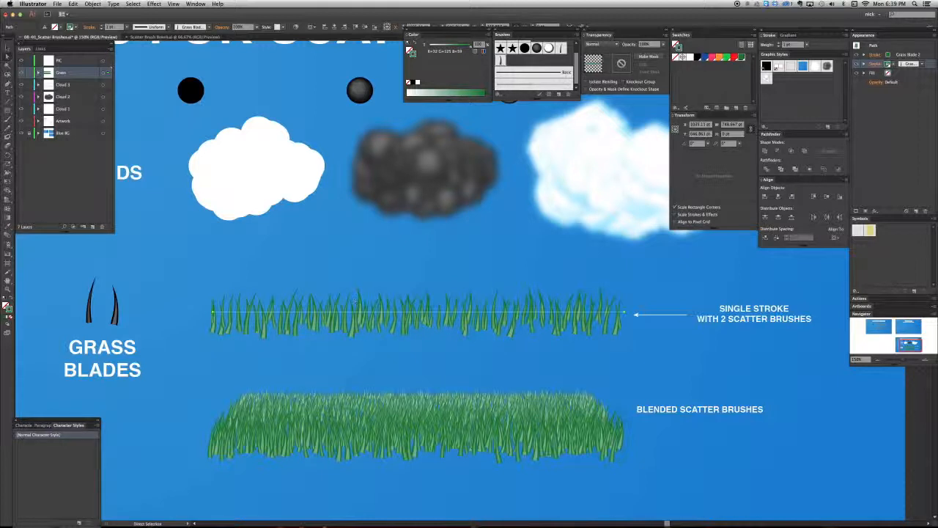
pyautogui.click(656, 358)
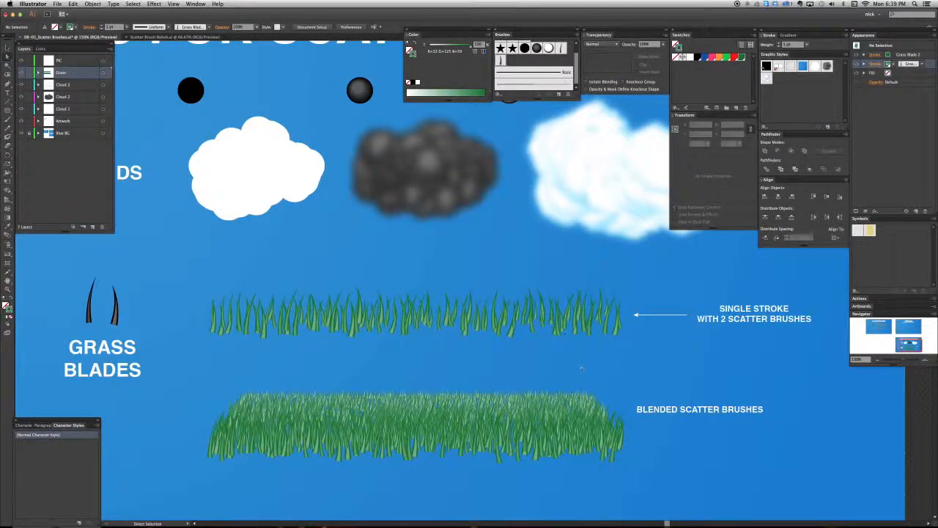
# Step: Select the front path and the rear path of the blended grass one after the other to compare their strokes
pyautogui.scroll(-3, 553, 311)
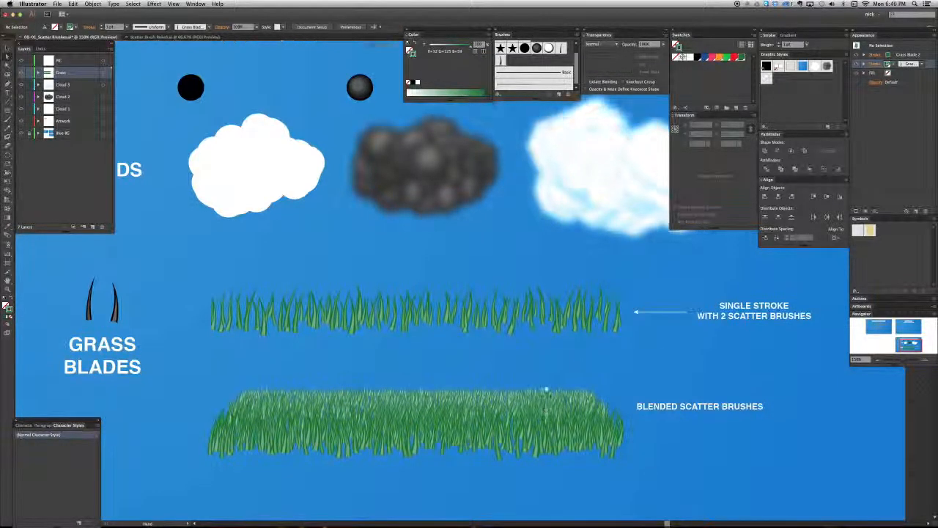
pyautogui.click(510, 364)
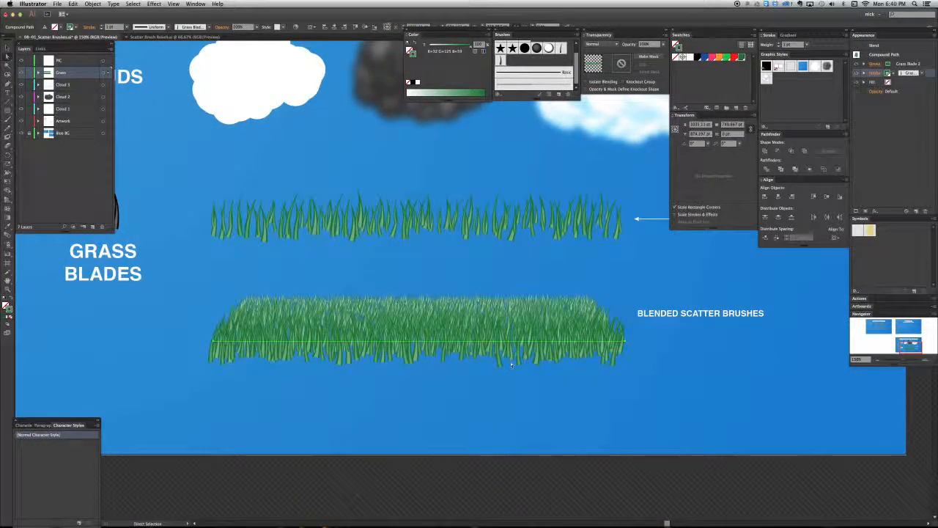
pyautogui.press('a')
pyautogui.click(554, 299)
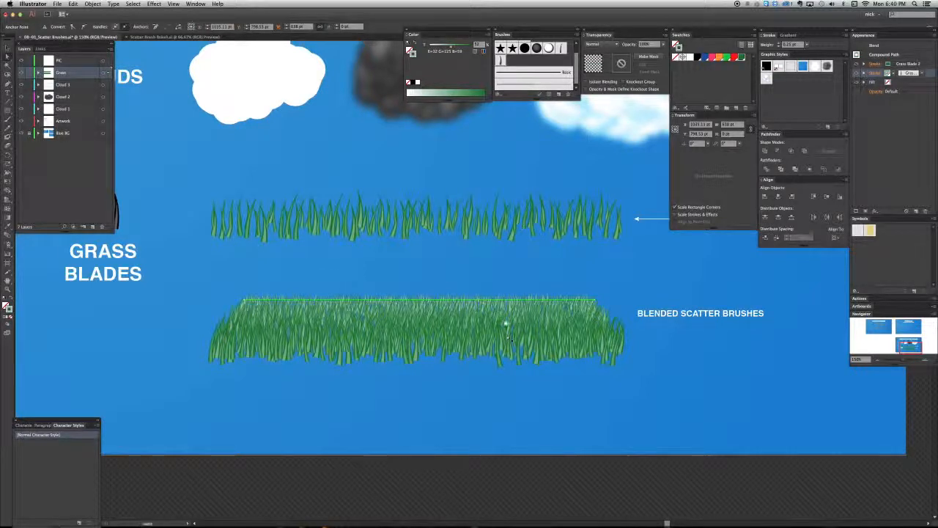
pyautogui.scroll(3, 503, 322)
pyautogui.hscroll(4, 503, 322)
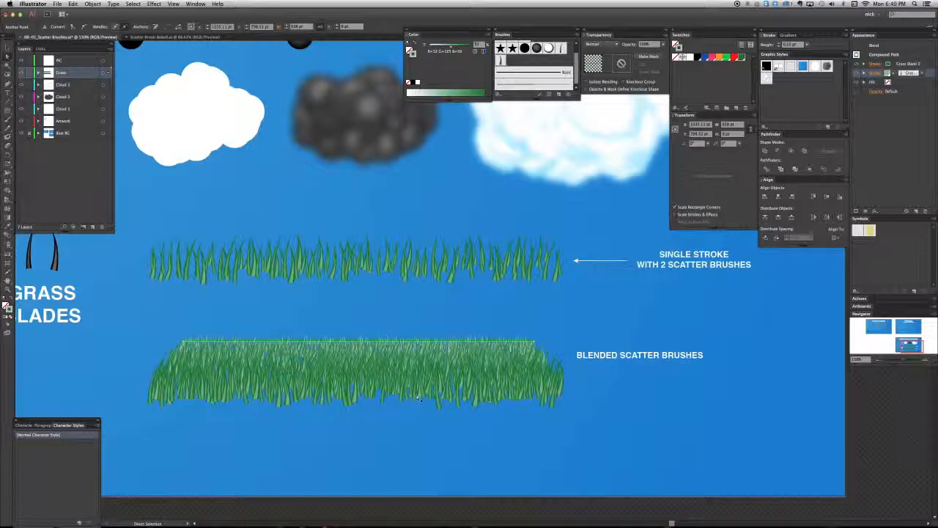
# Step: Preview an Arc warp with a 17% horizontal bend on the whole grass blend, discard it and deselect the blend
pyautogui.click(403, 376)
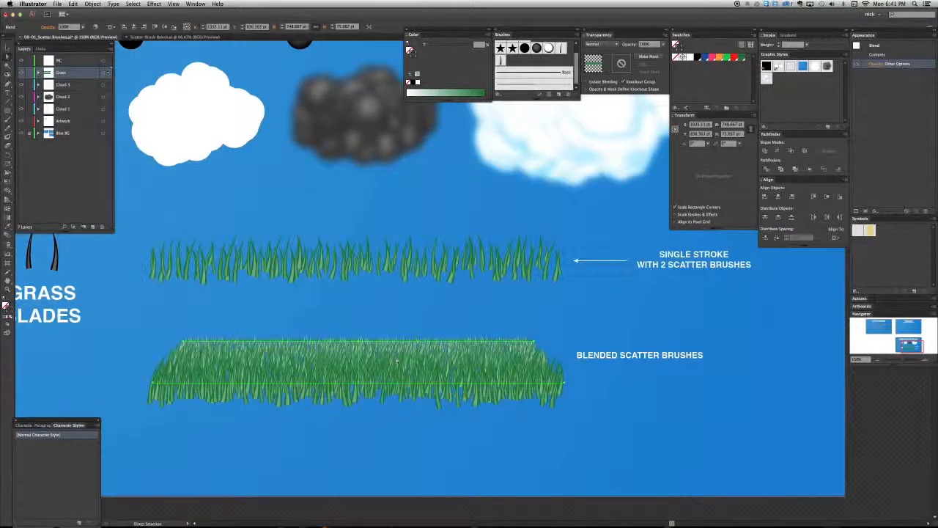
pyautogui.press('super')
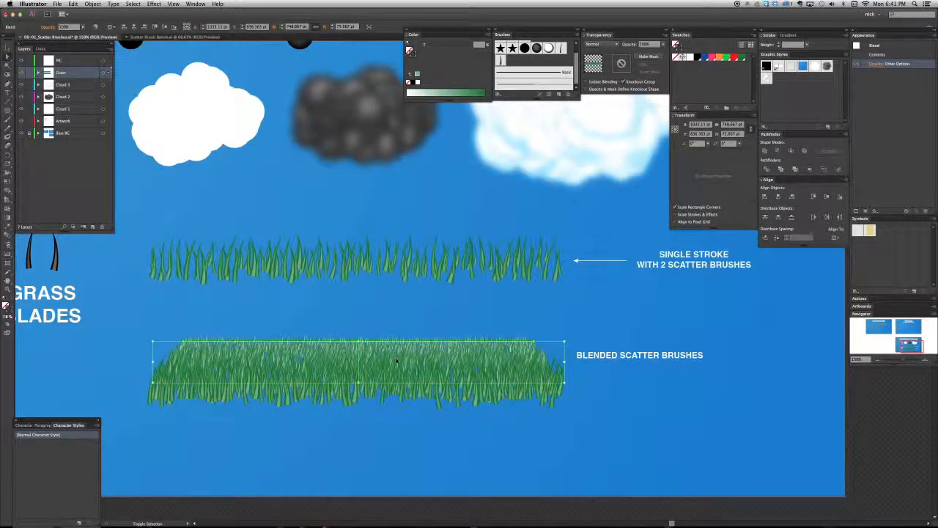
pyautogui.press('alt+shift+super+w')
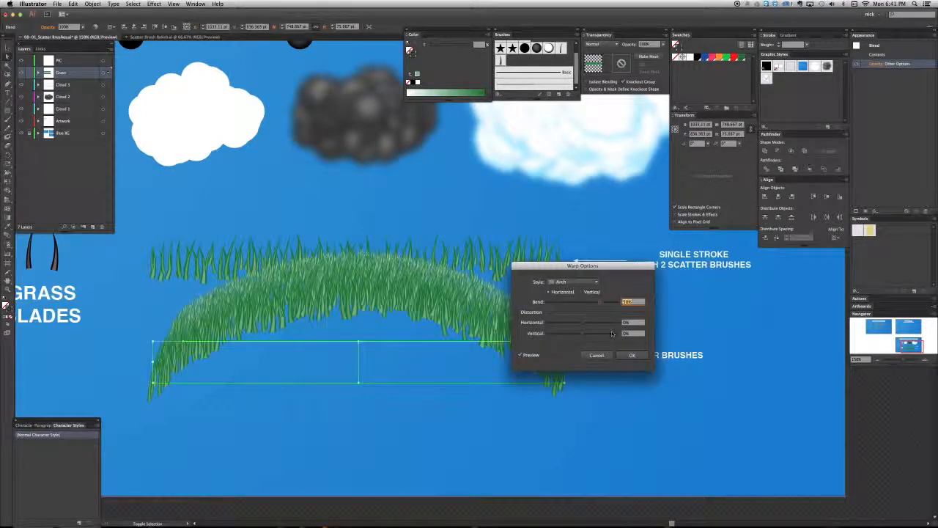
pyautogui.moveTo(593, 266); pyautogui.dragTo(709, 273)
pyautogui.click(694, 288)
pyautogui.click(706, 313)
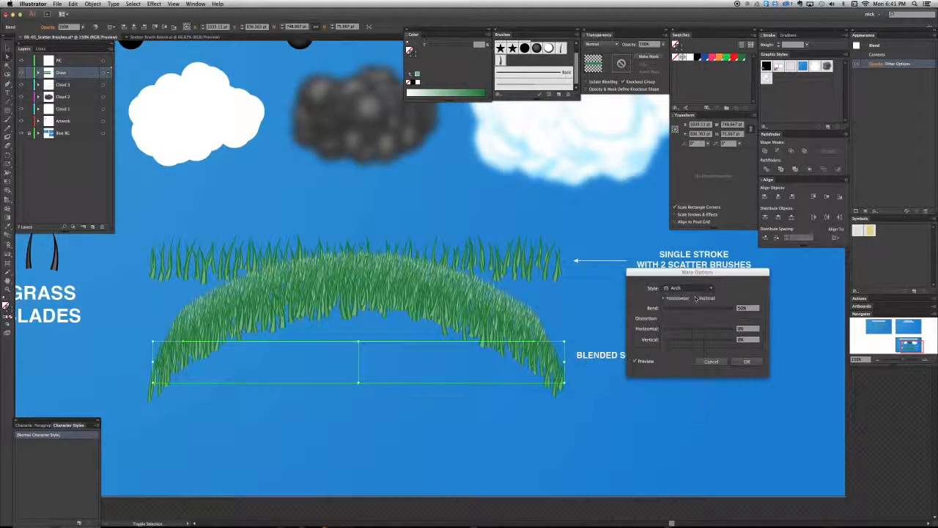
pyautogui.click(704, 310)
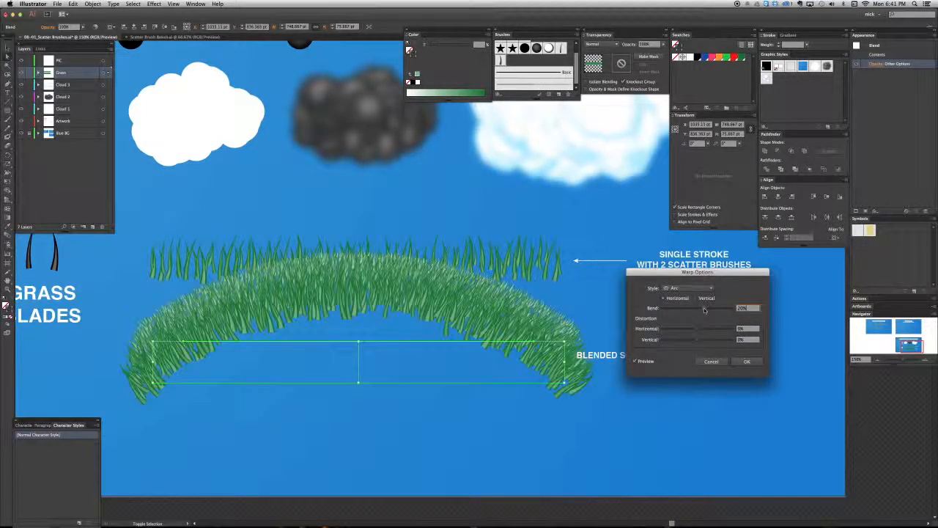
pyautogui.moveTo(705, 310); pyautogui.dragTo(703, 310)
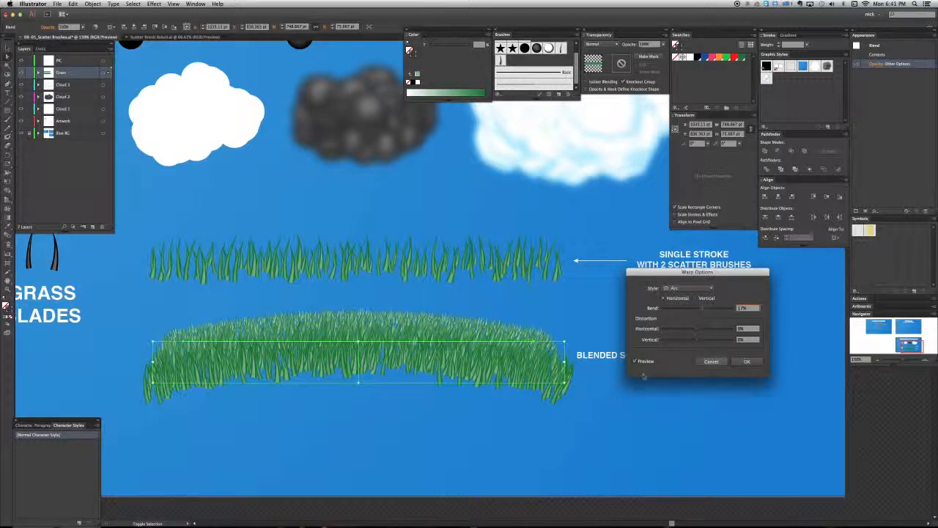
pyautogui.press('Escape')
pyautogui.click(671, 433)
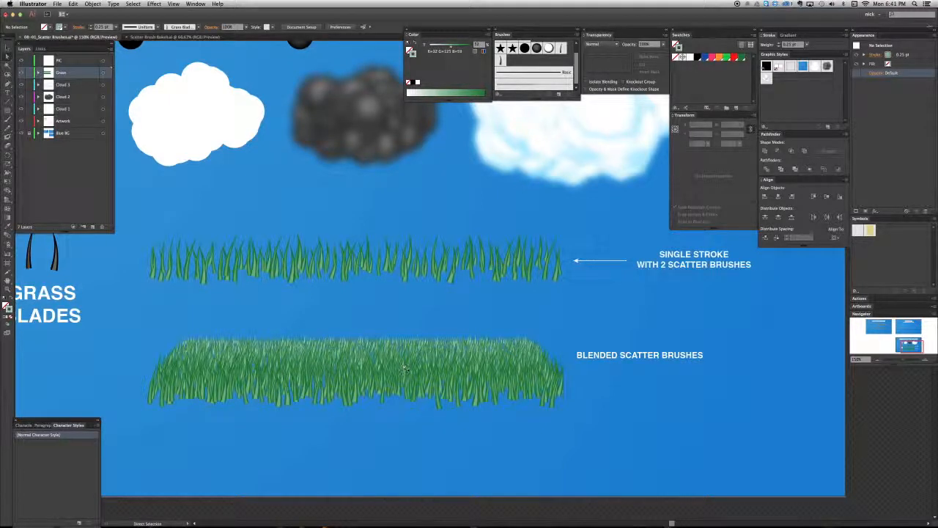
# Step: Review the whole scatter brush uses artboard and switch to the open Scatter Brush Bokeh document
pyautogui.press('v')
pyautogui.press('super+minus')
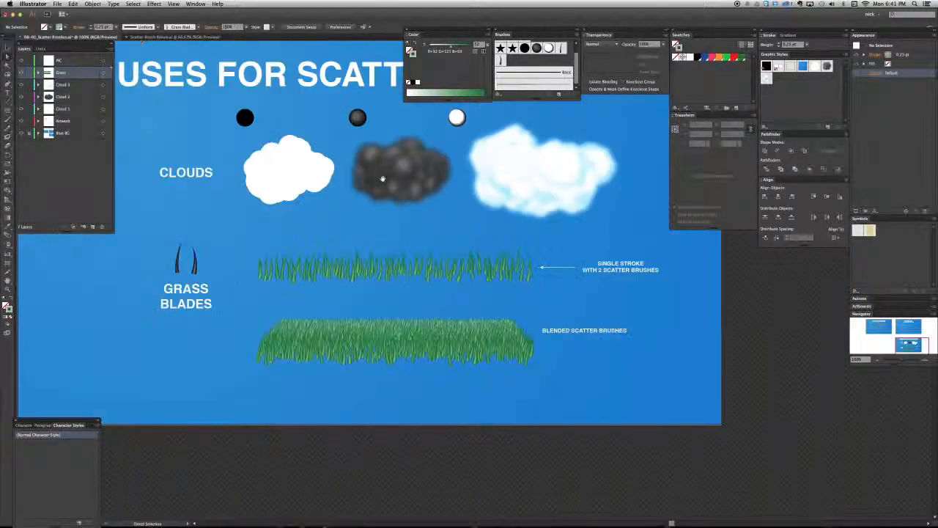
pyautogui.moveTo(382, 179); pyautogui.dragTo(393, 235)
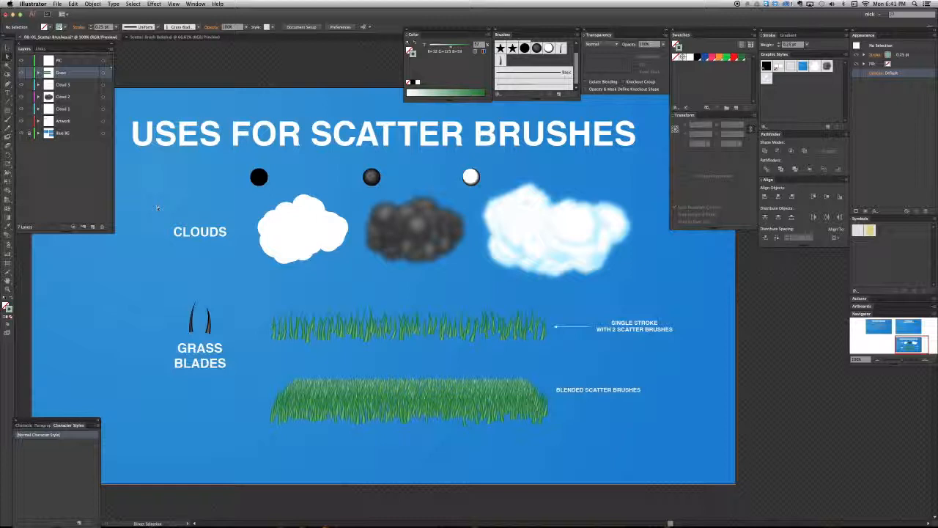
pyautogui.click(143, 38)
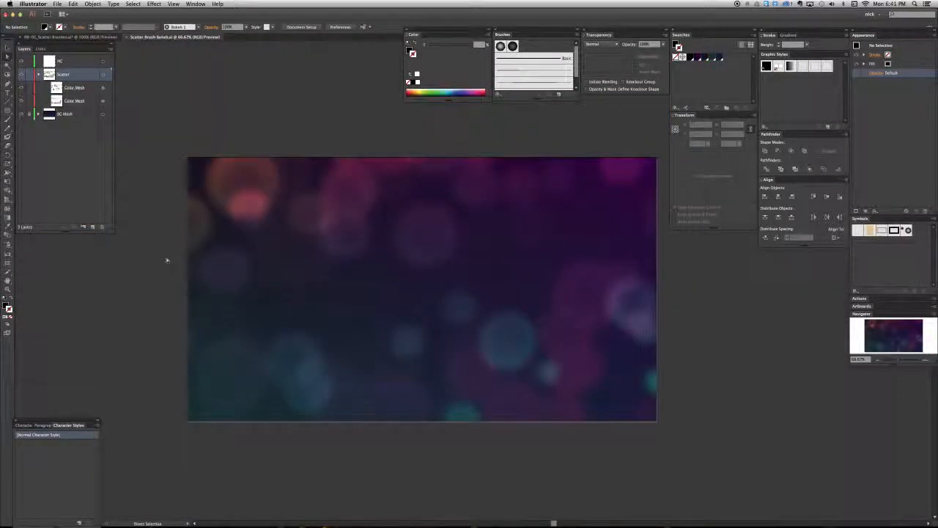